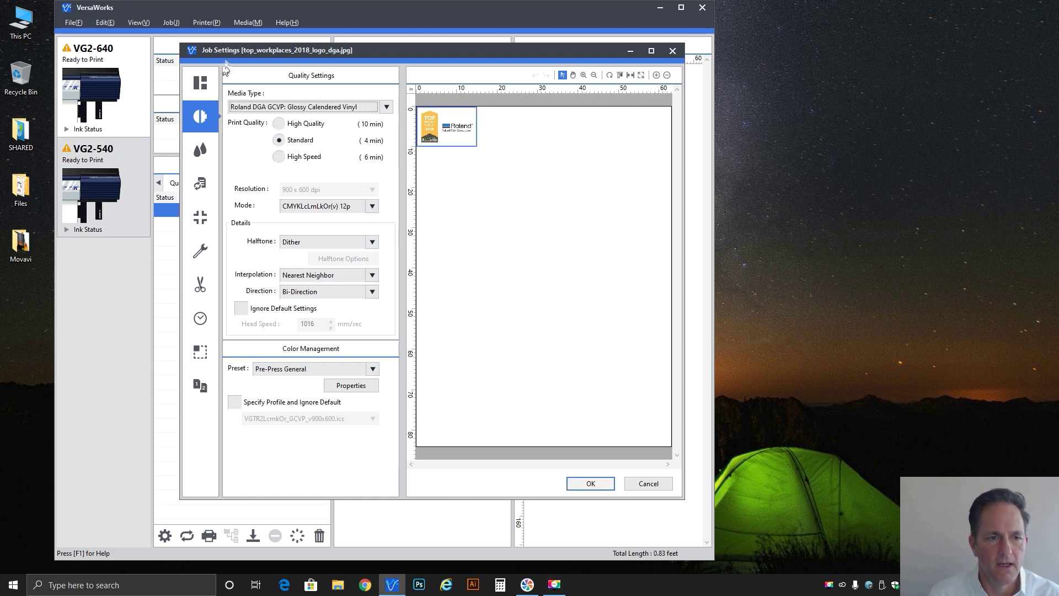
Step: Check the media size settings and keep Glossy Calendered Vinyl as the media type
click(200, 83)
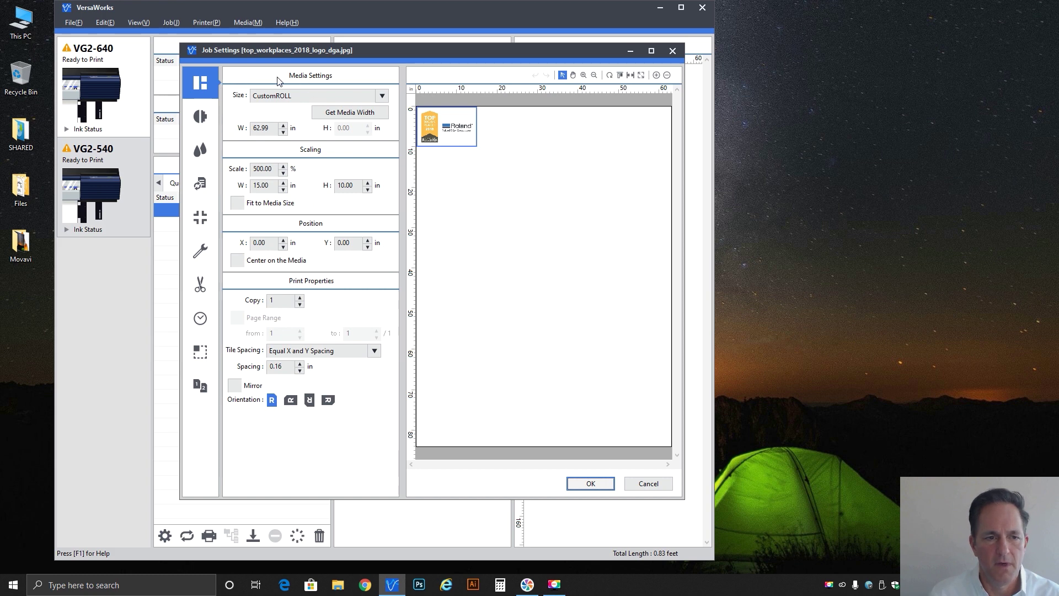
click(202, 121)
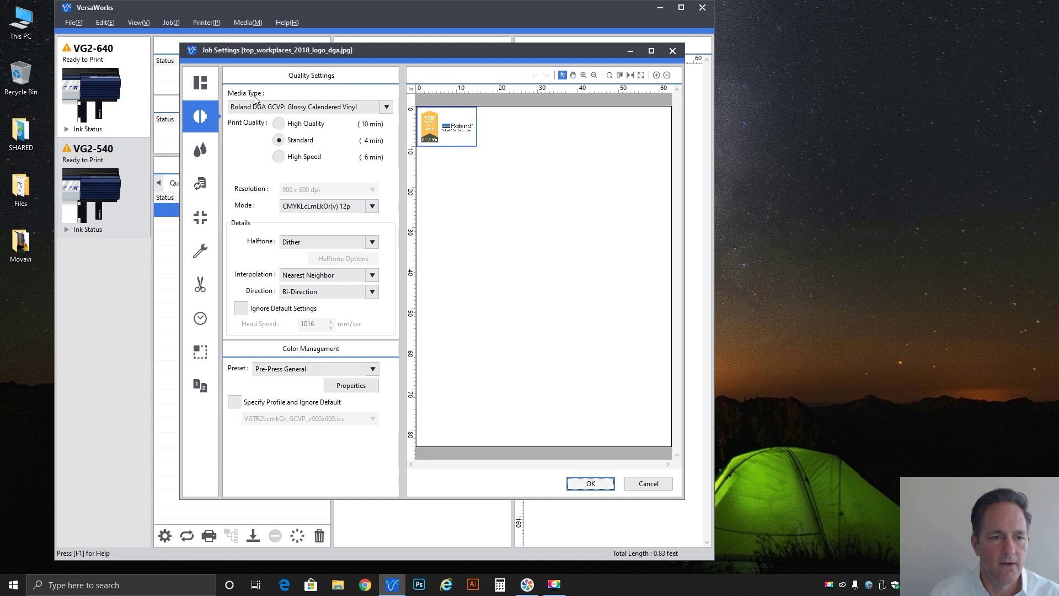
click(287, 108)
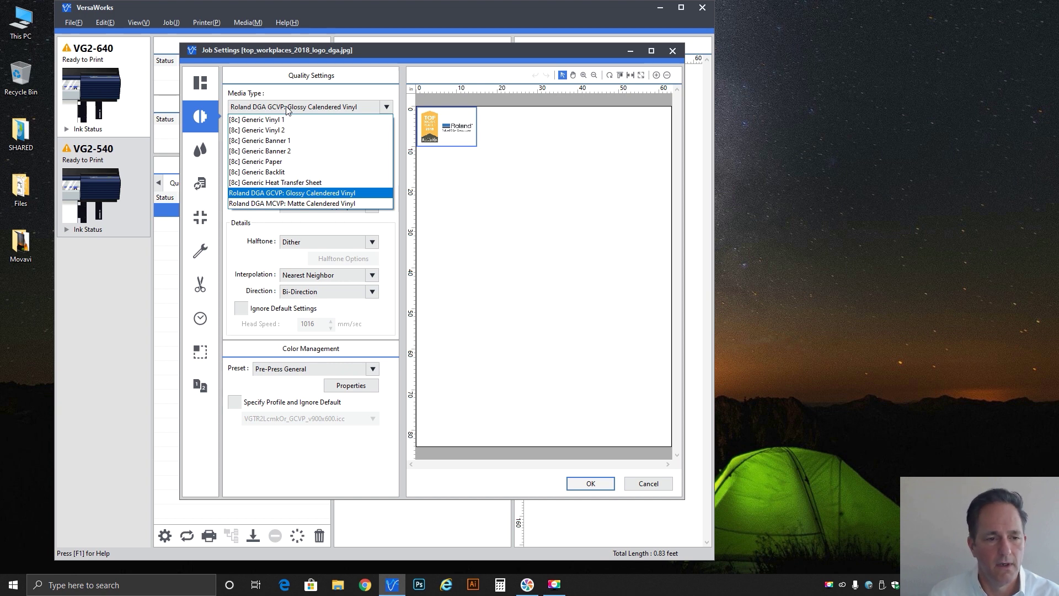
click(295, 192)
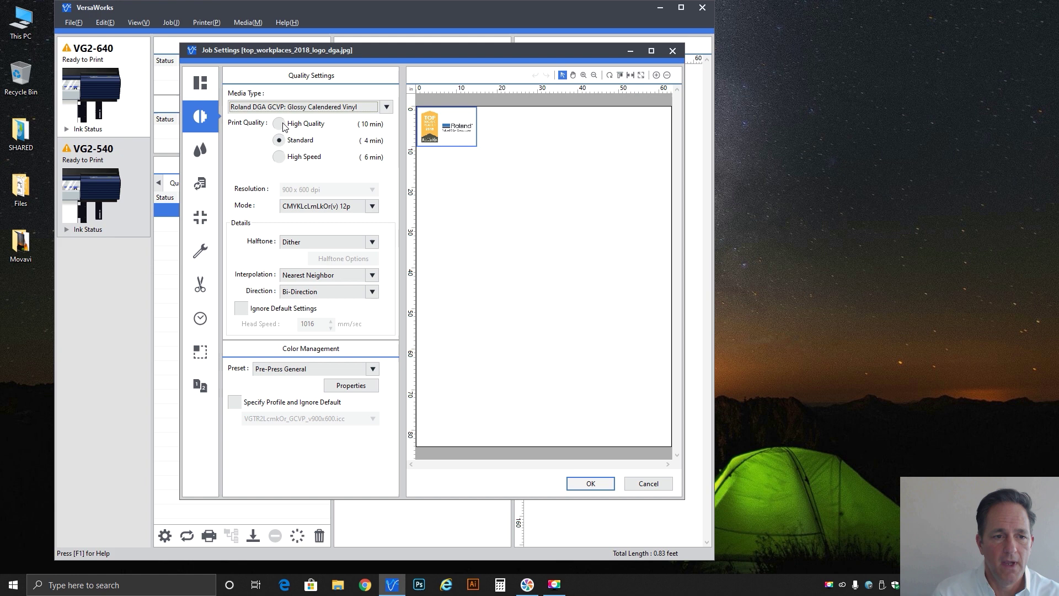
Step: Compare High Speed, High Quality and Standard print quality, ending on High Speed at 600 × 600 dpi
click(282, 158)
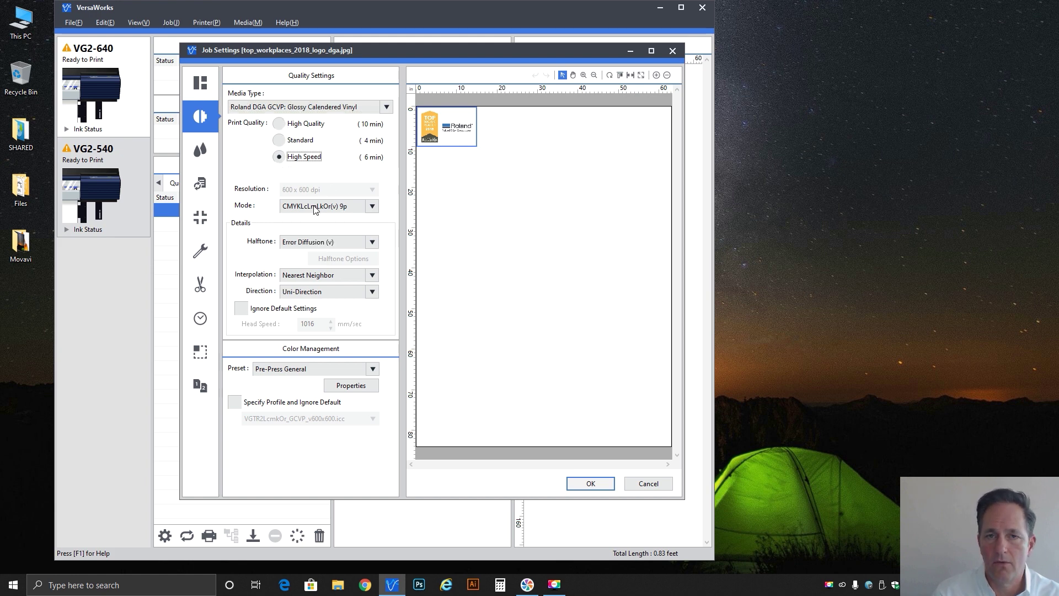
click(302, 125)
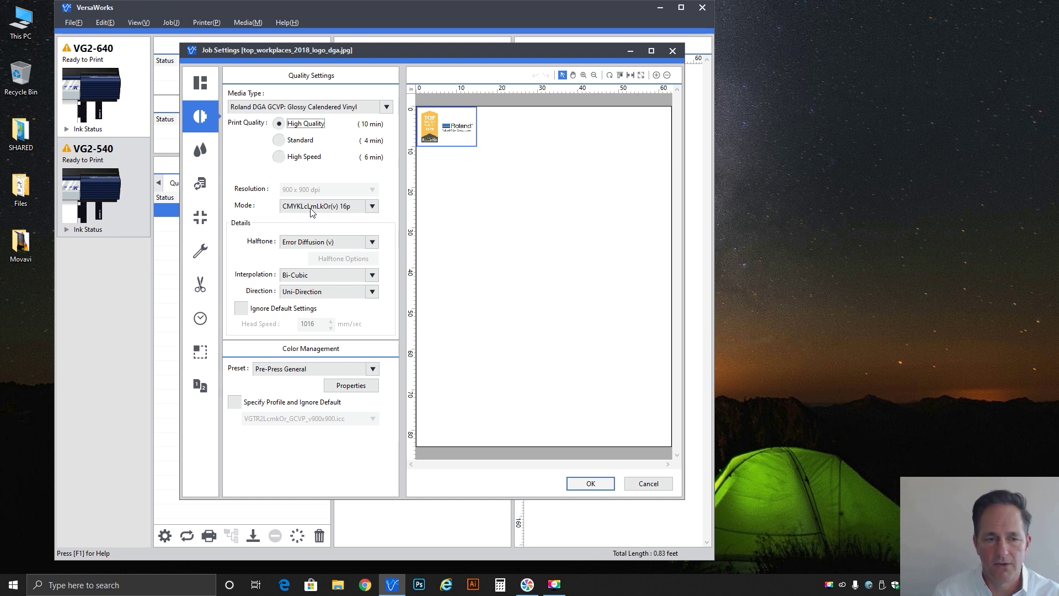
click(297, 158)
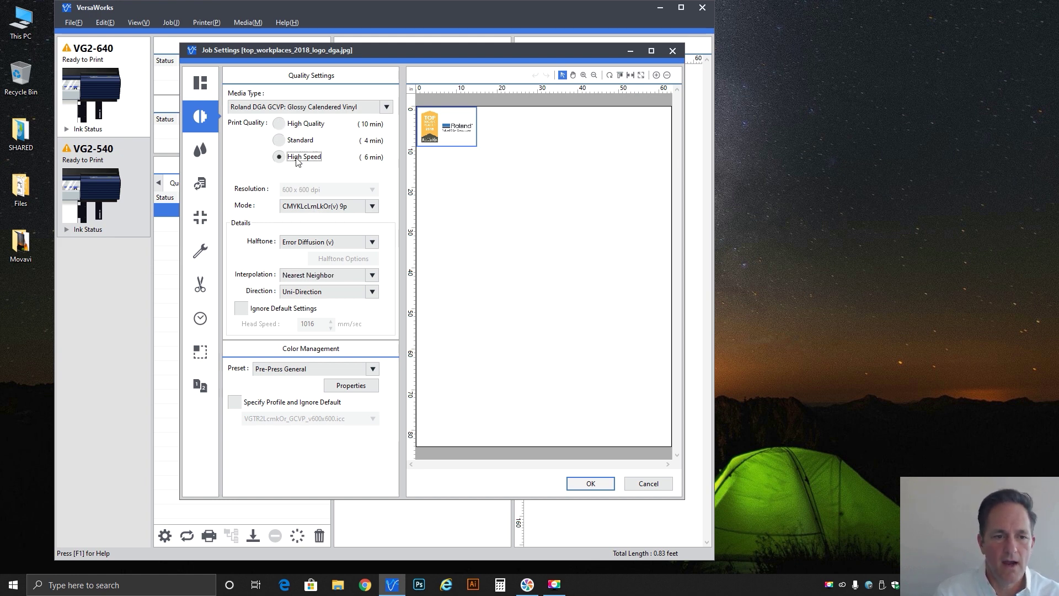
click(304, 124)
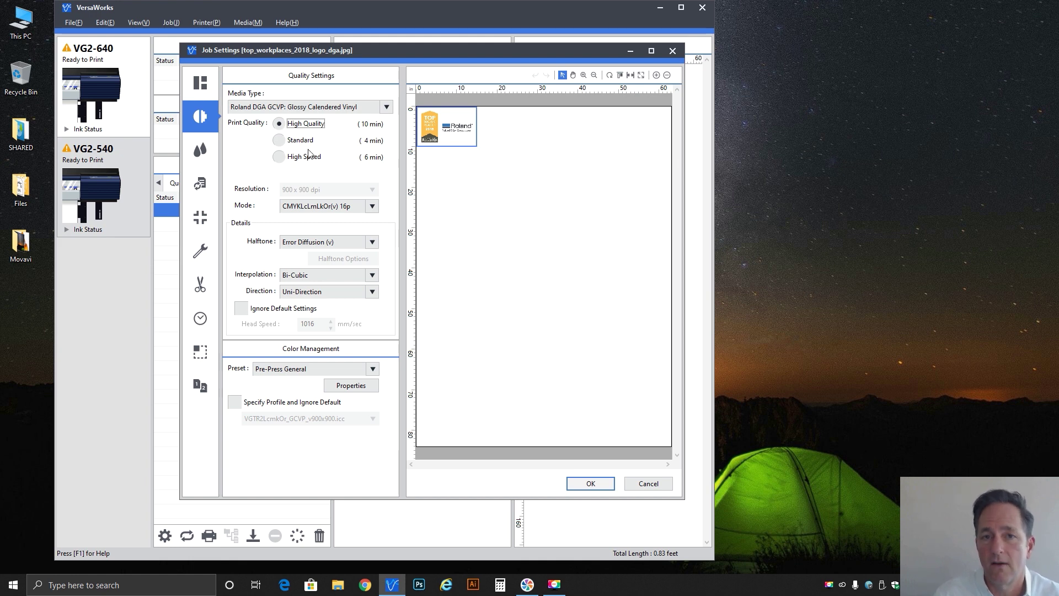
click(303, 142)
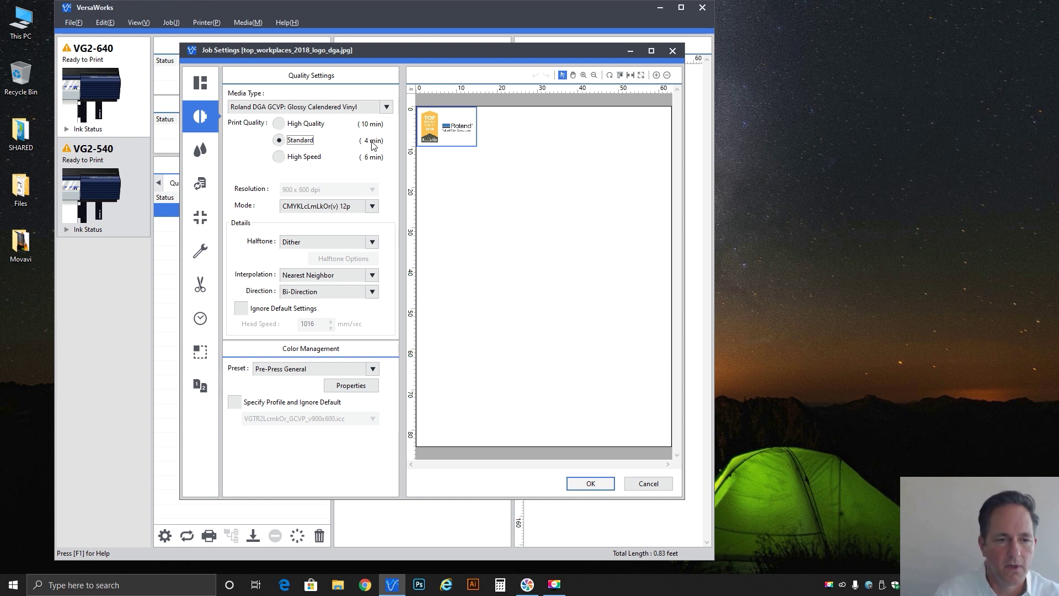
click(296, 159)
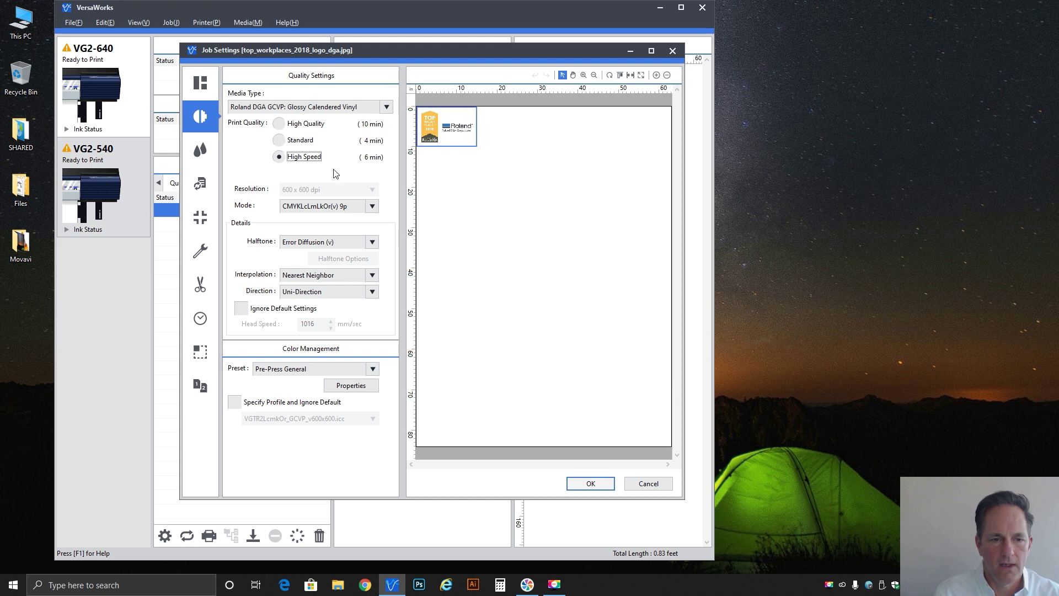
Step: Set the CMYKLcLmLkOr(v) 6p print mode, then try Standard and High Quality
click(319, 207)
click(312, 231)
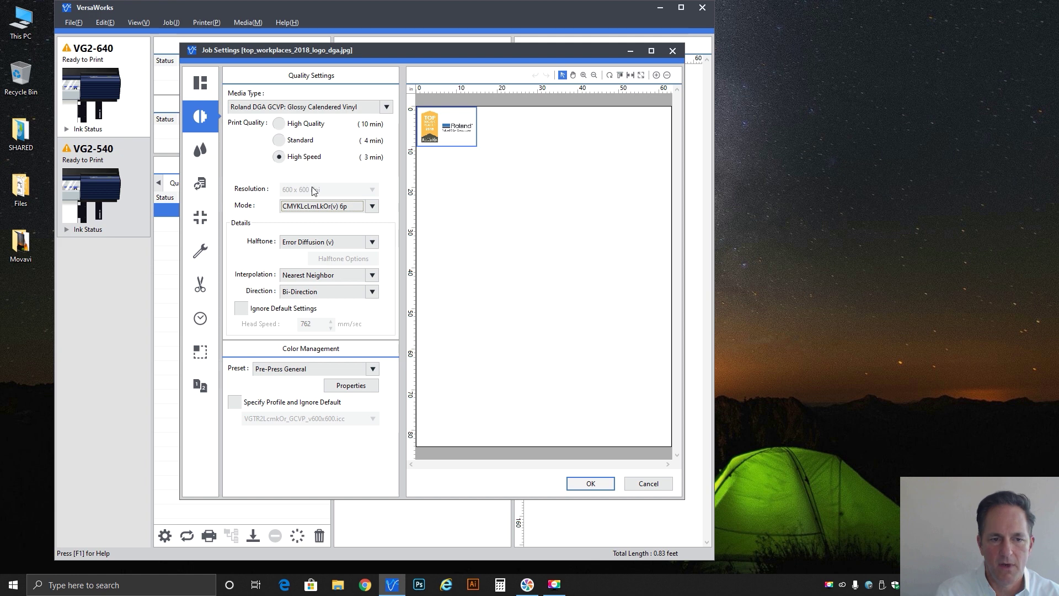
click(299, 141)
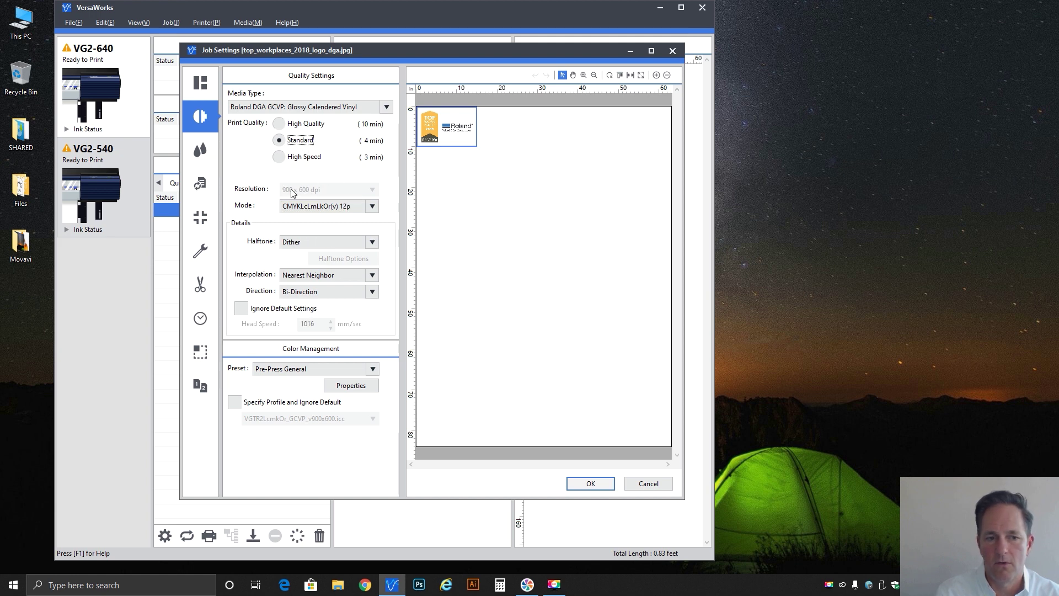
click(300, 124)
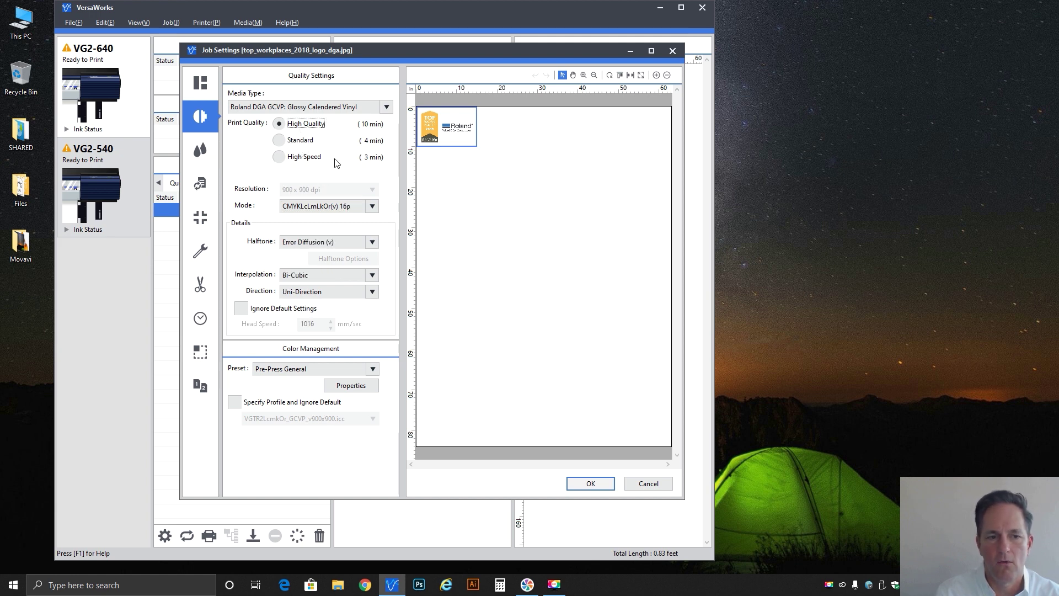
Step: Try the 13p and 16p modes, then return to High Speed with 762 mm/sec head speed
click(340, 207)
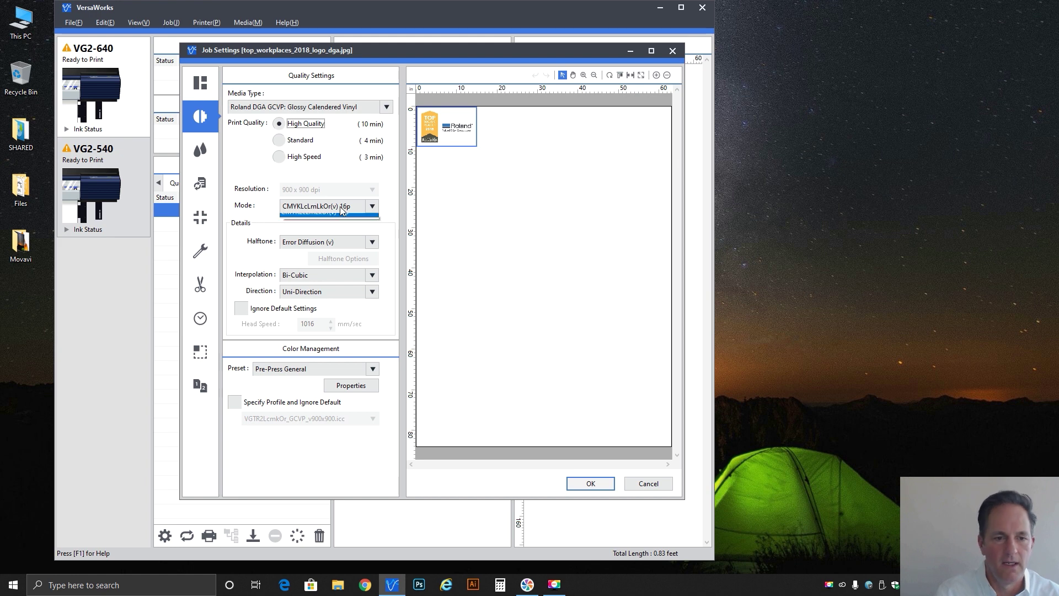
click(333, 219)
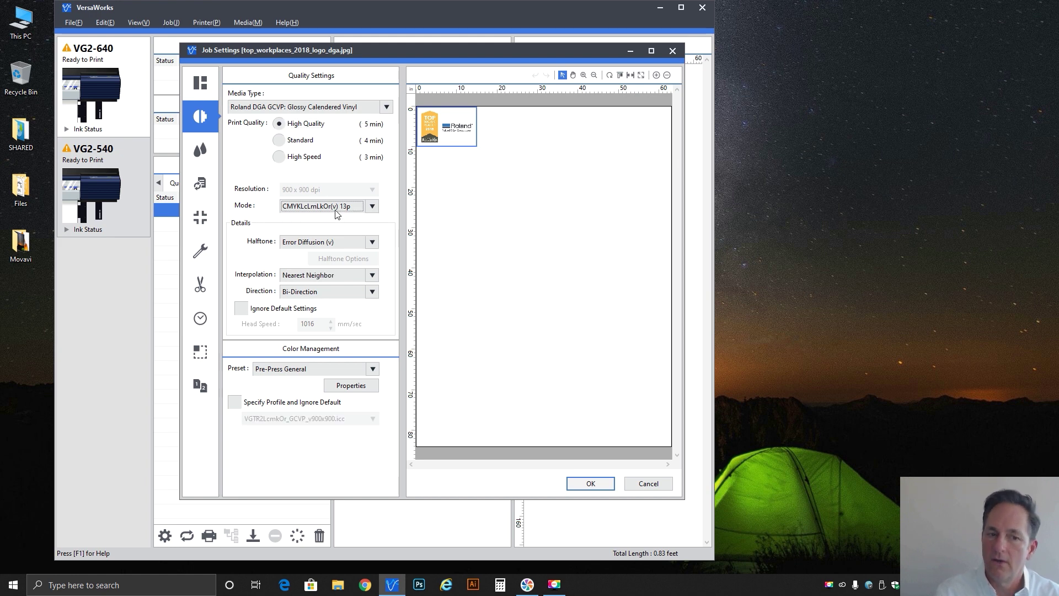
click(337, 210)
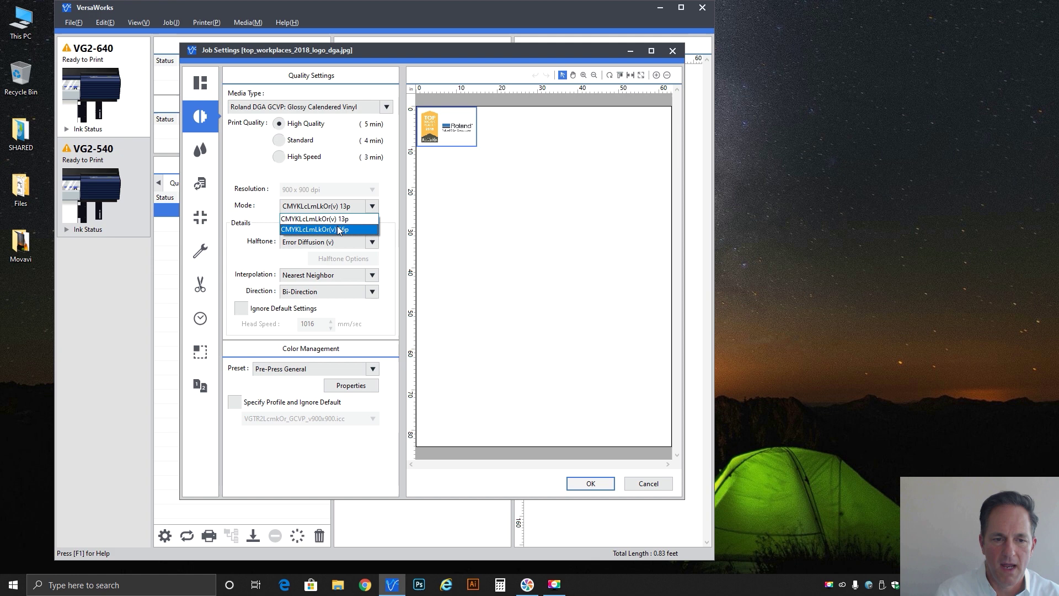
click(337, 227)
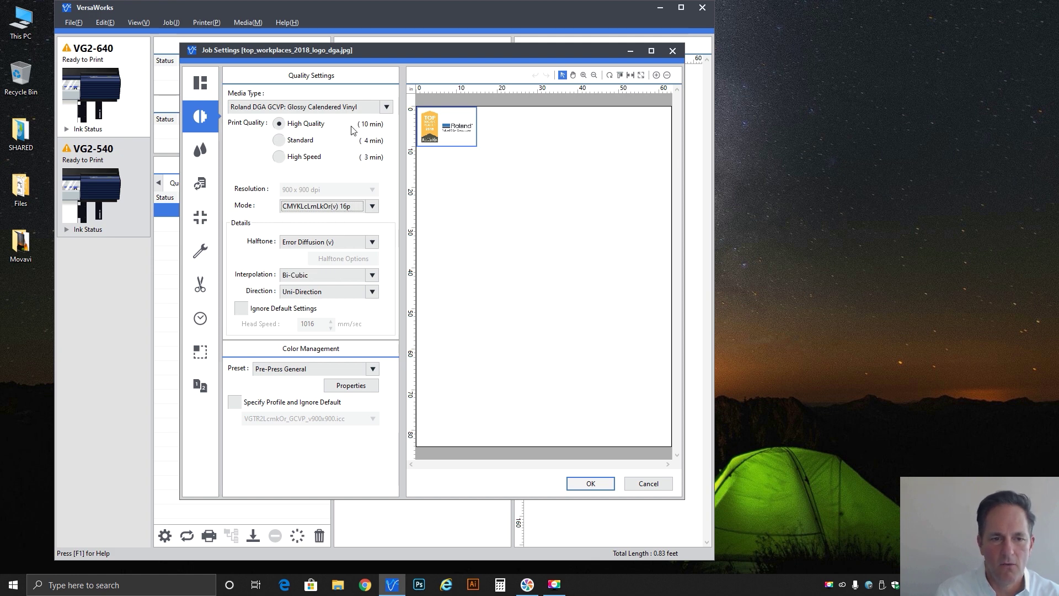
click(285, 142)
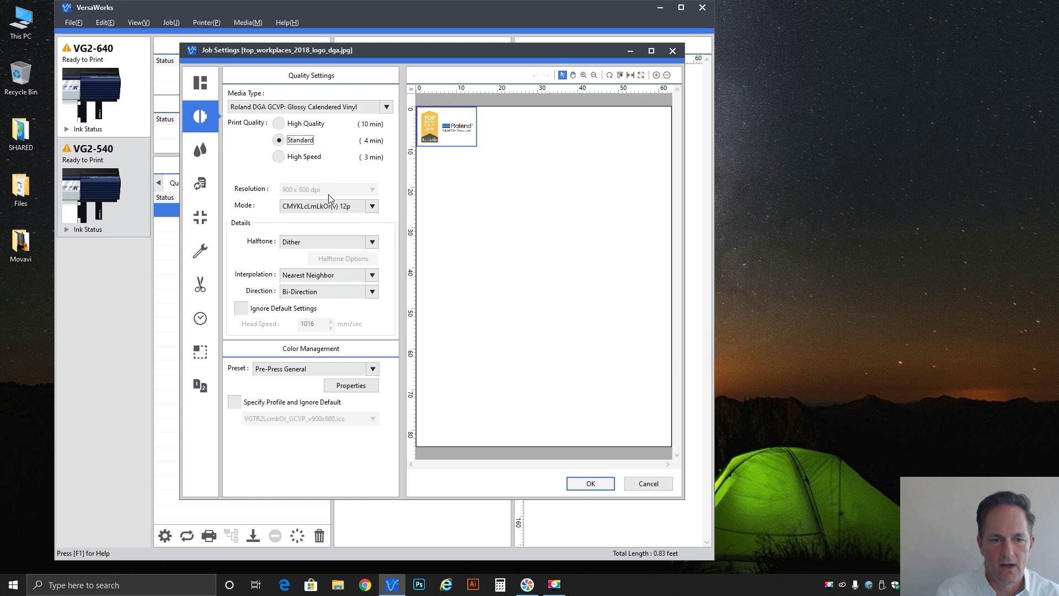
click(329, 159)
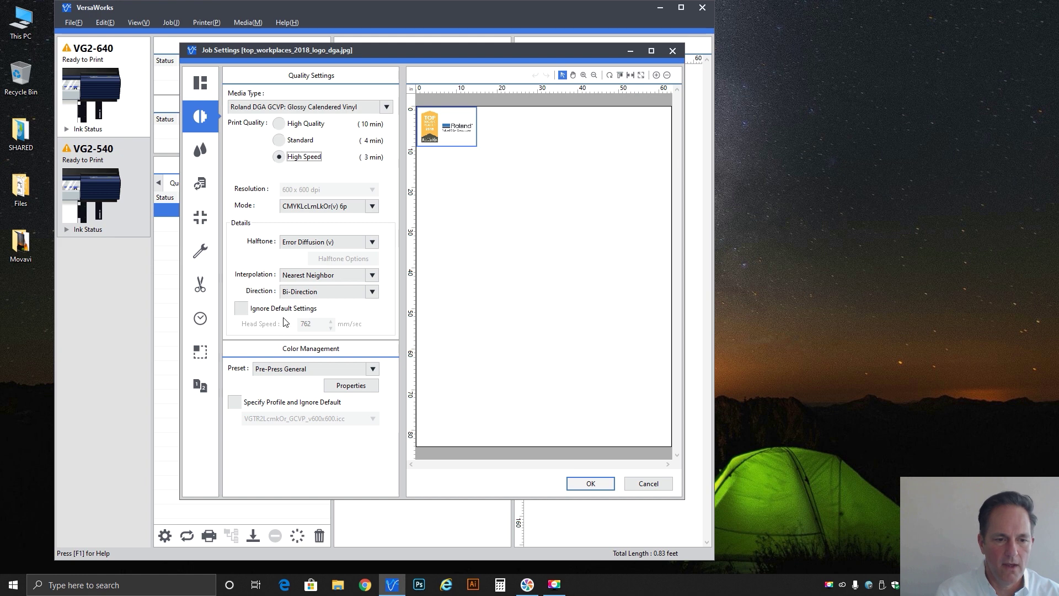
Step: Try Uni-Direction printing, then return to Bi-Direction
click(312, 297)
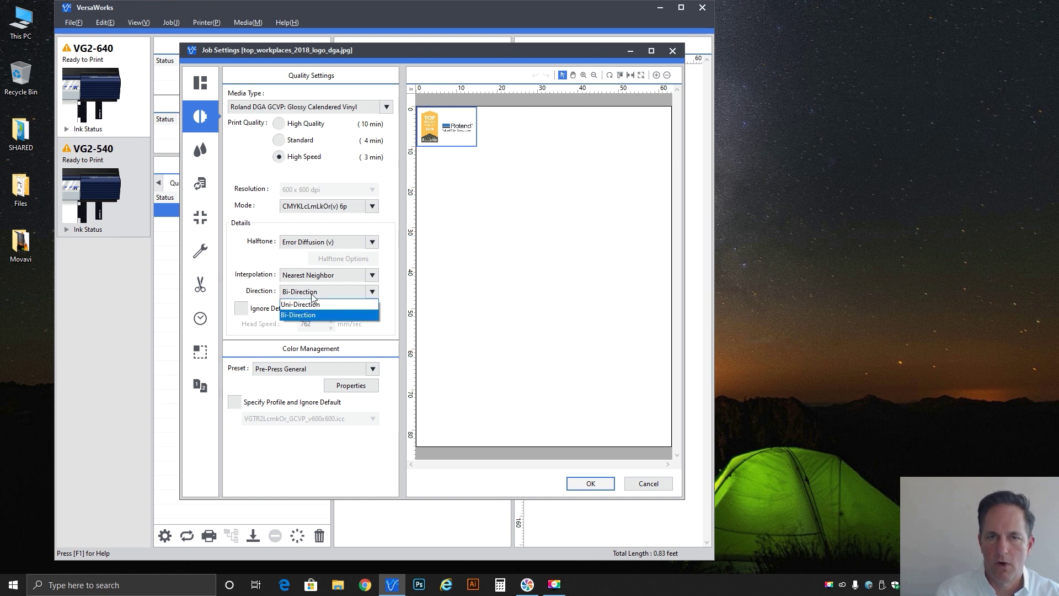
click(309, 305)
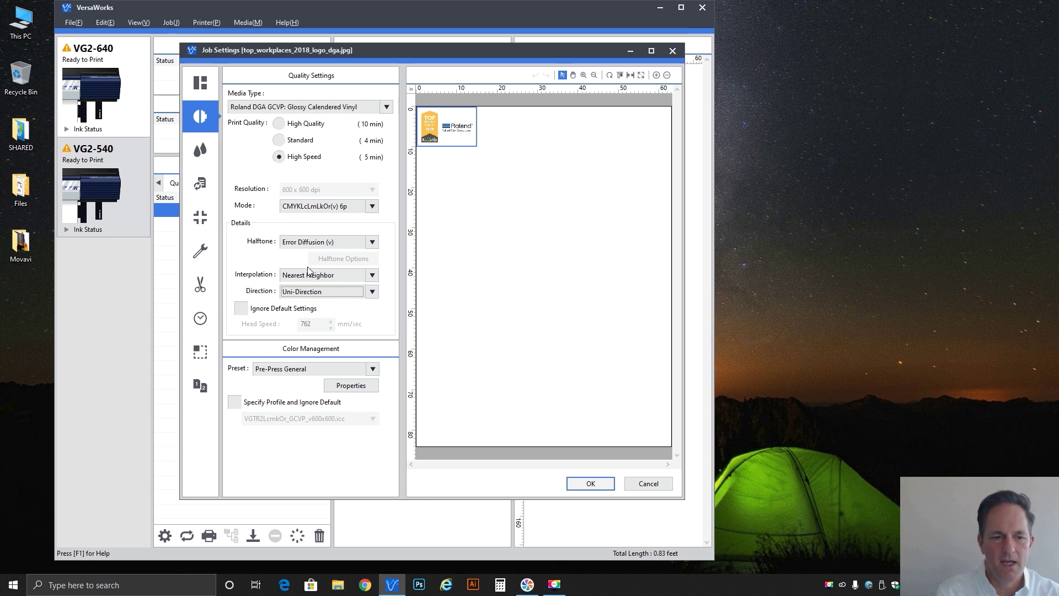
click(320, 291)
click(309, 314)
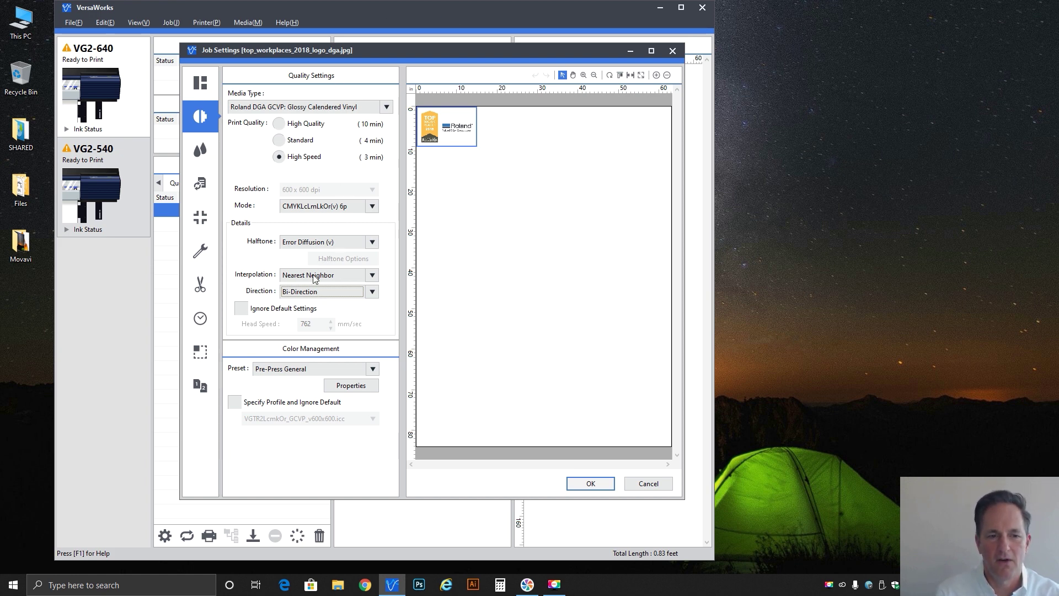
Step: Select High Quality with Bi-Direction printing, cutting the estimate to 6 min
click(301, 141)
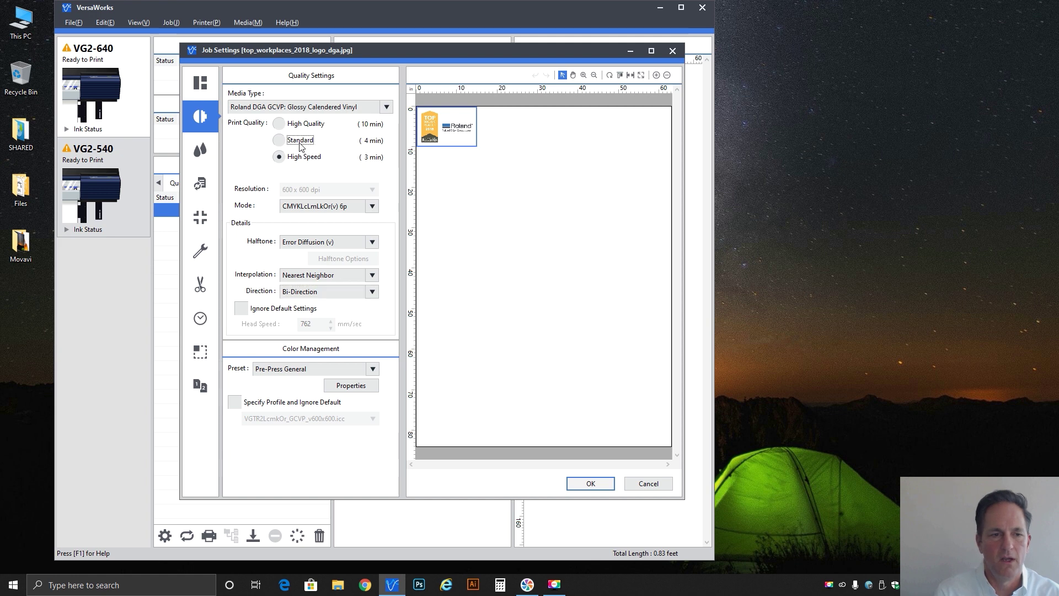
click(304, 126)
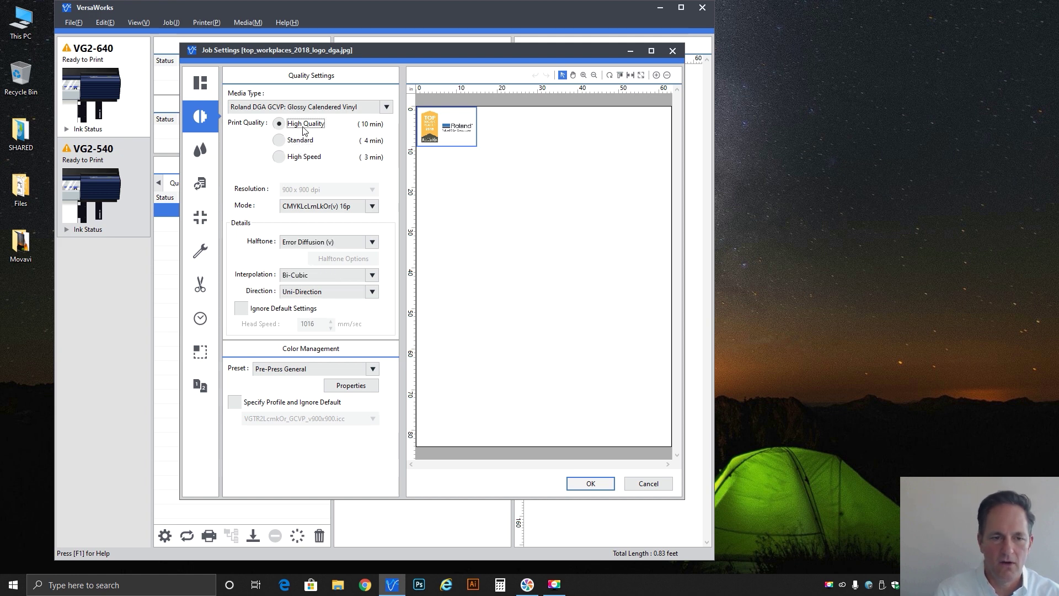
click(308, 293)
click(307, 315)
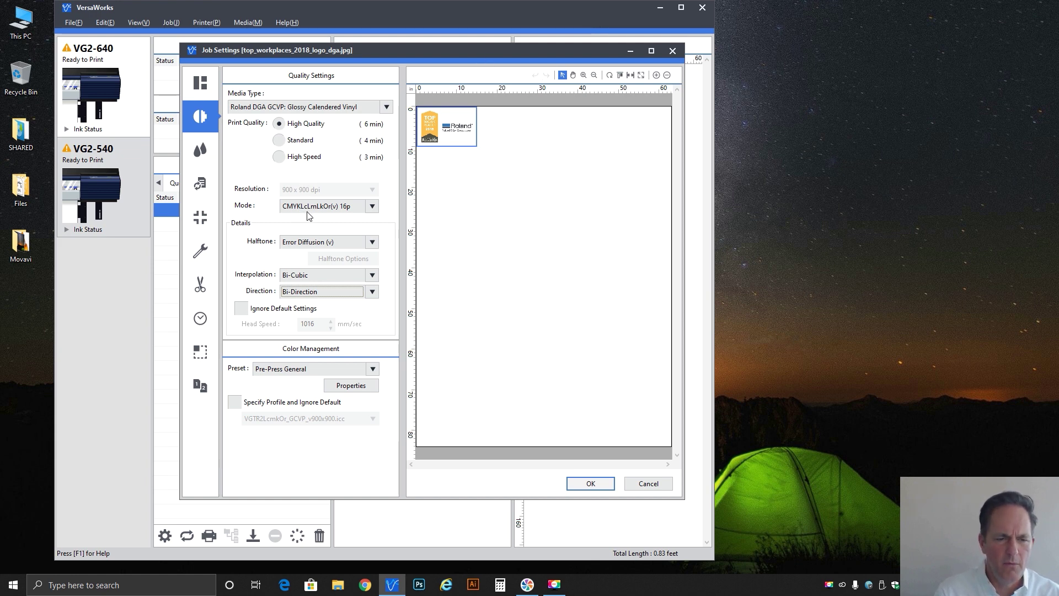
Step: Try Dither halftone, restore Error Diffusion (v), and display the interpolation options
click(301, 245)
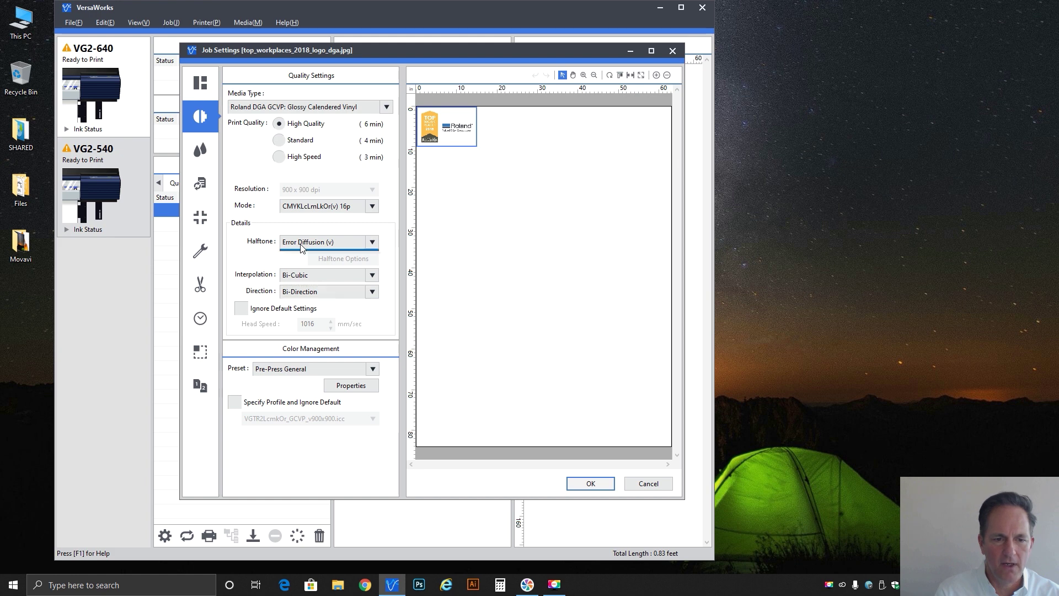
click(301, 255)
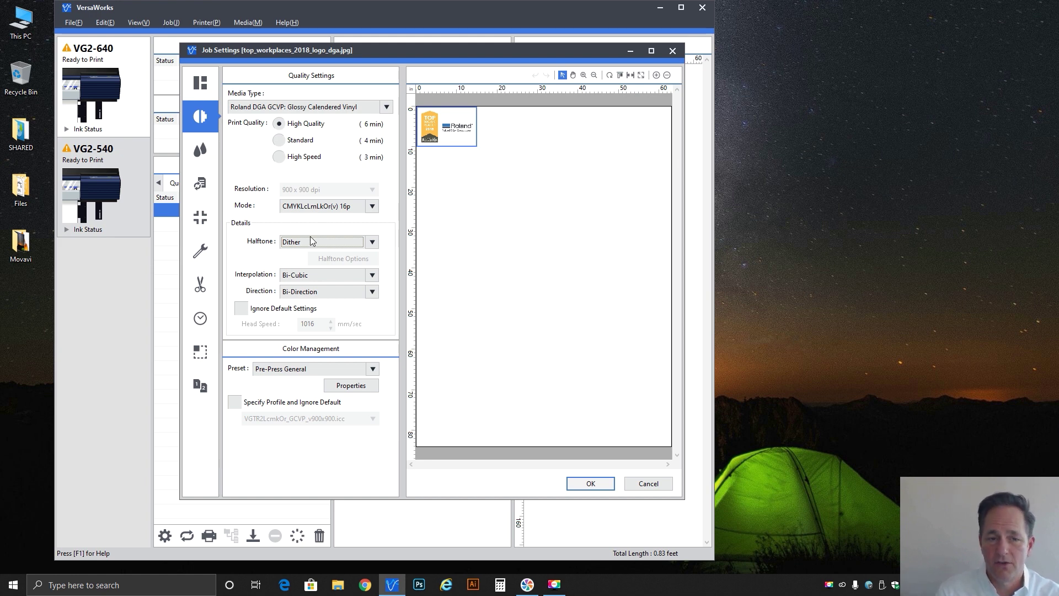
click(347, 243)
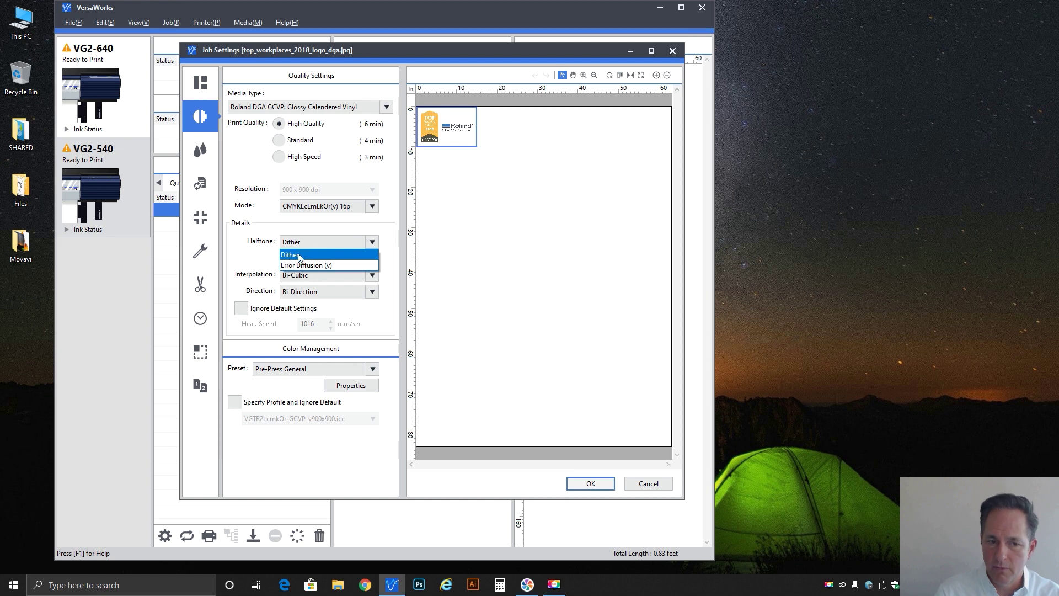
click(313, 266)
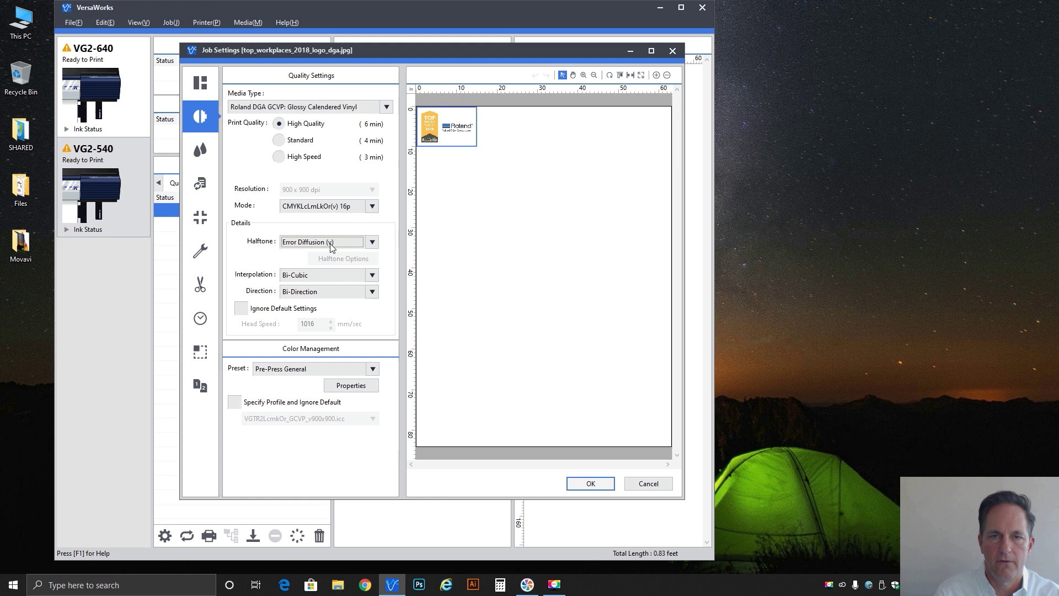
click(316, 275)
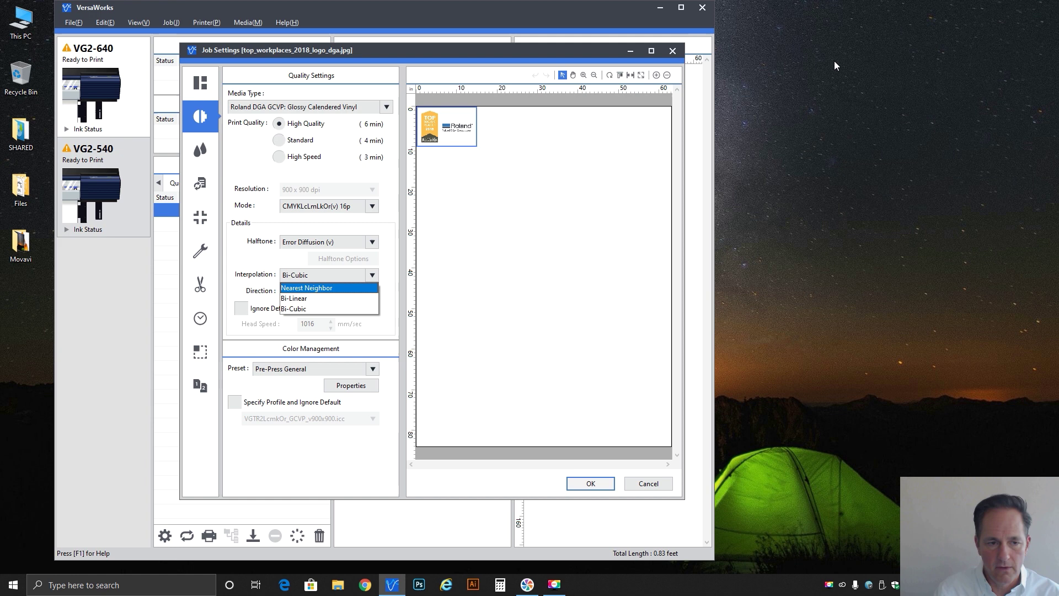
Step: Try Nearest Neighbor interpolation, then settle on Bi-Cubic
click(306, 287)
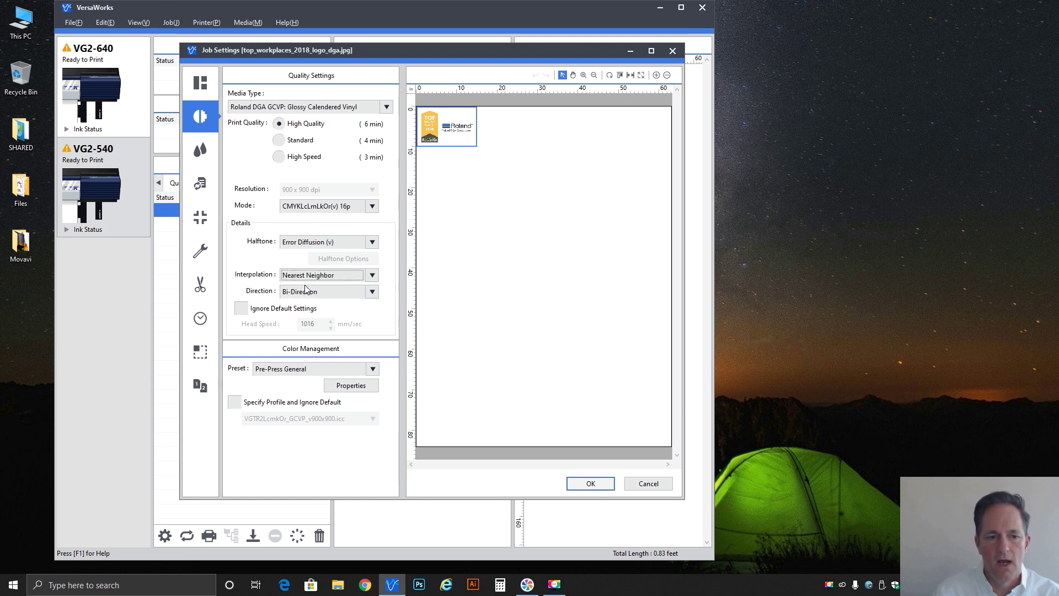
click(305, 277)
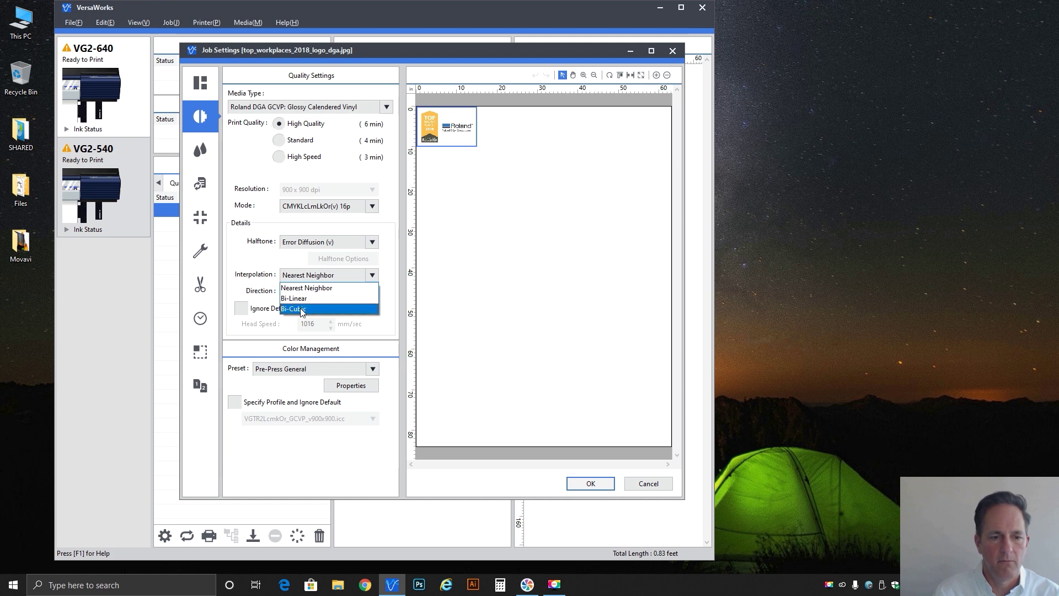
click(303, 309)
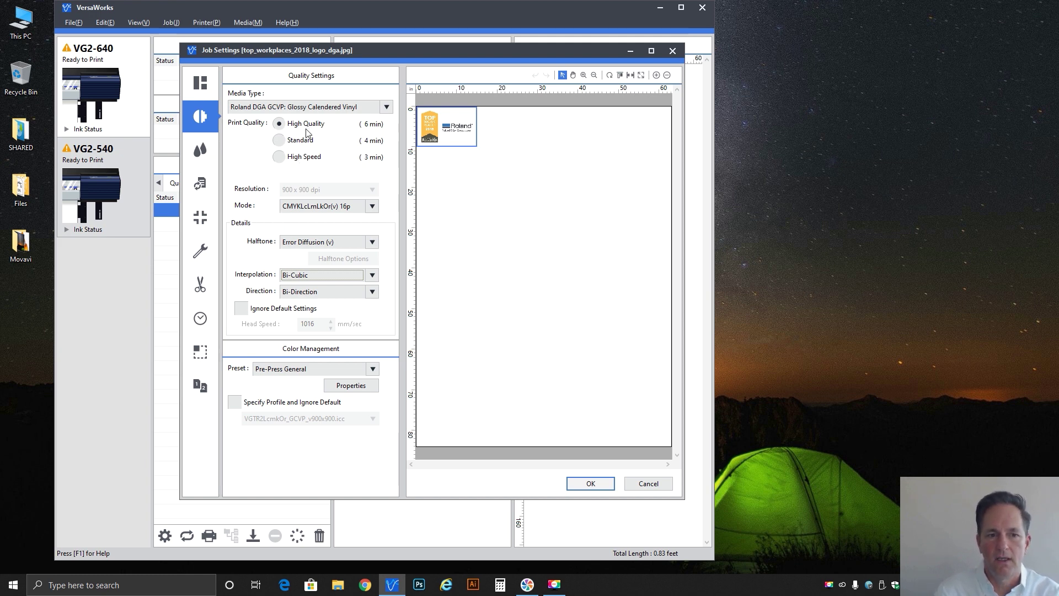
Step: Leave the ink mode and Bi-Cubic unchanged and set Uni-Direction printing, raising the estimate to 10 min
click(322, 207)
click(324, 229)
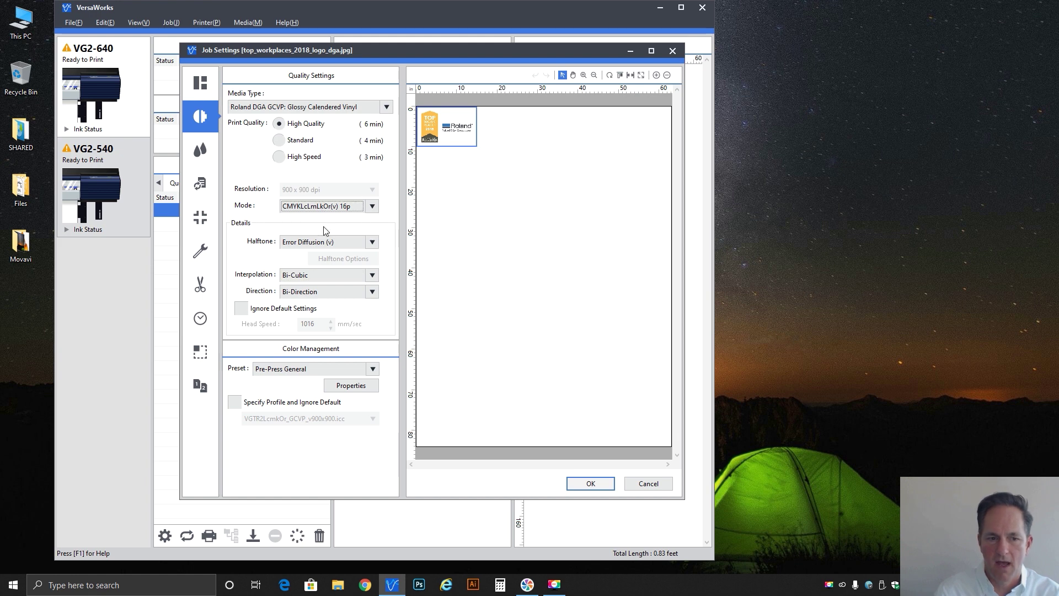
click(301, 277)
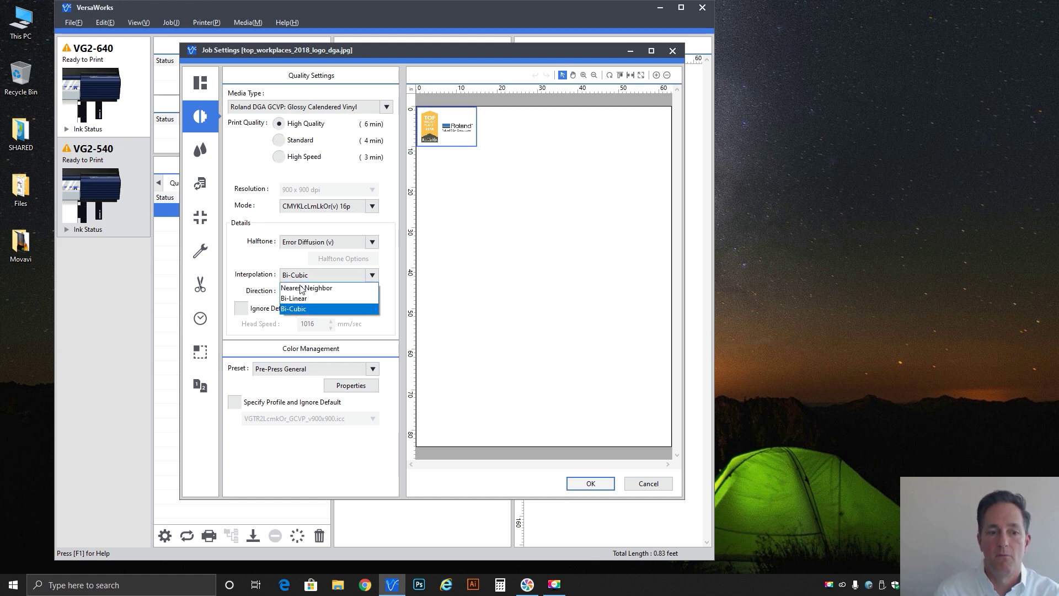
click(304, 310)
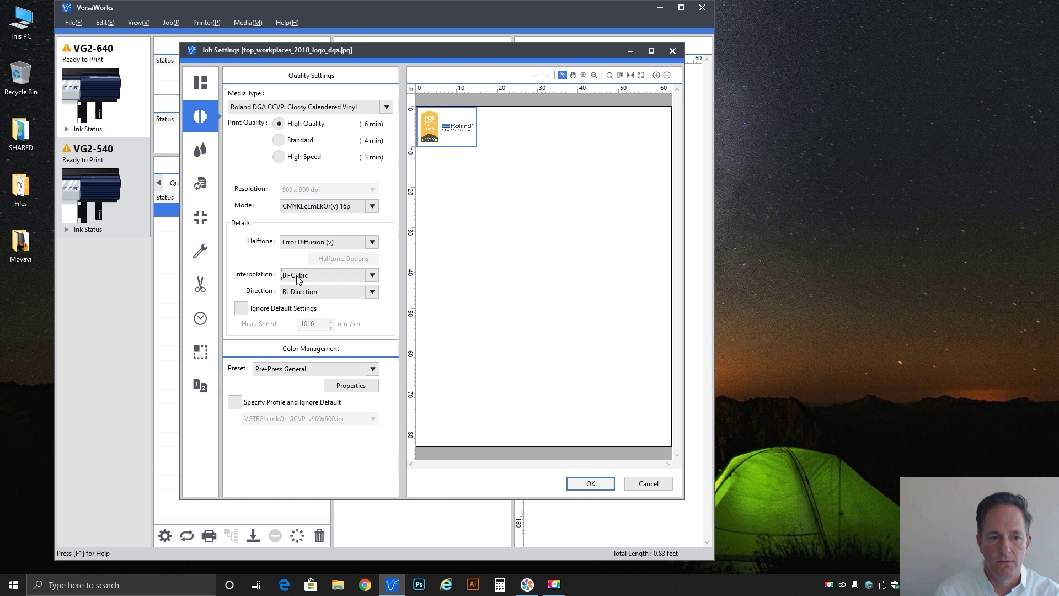
click(297, 292)
click(297, 310)
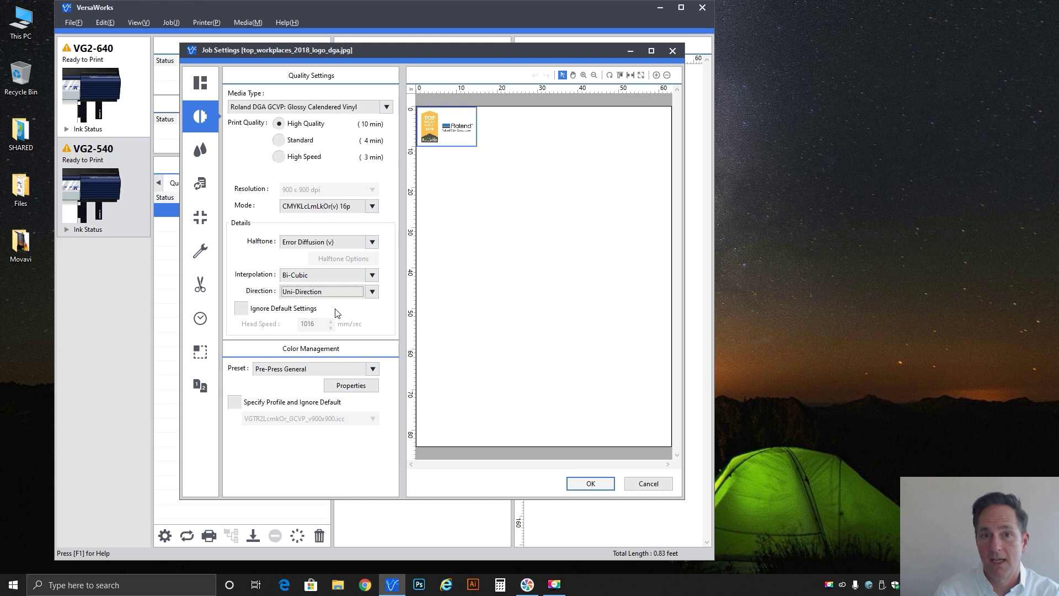
Step: Restore Bi-Direction, switch quality to Standard, then try Uni-Direction printing
click(317, 298)
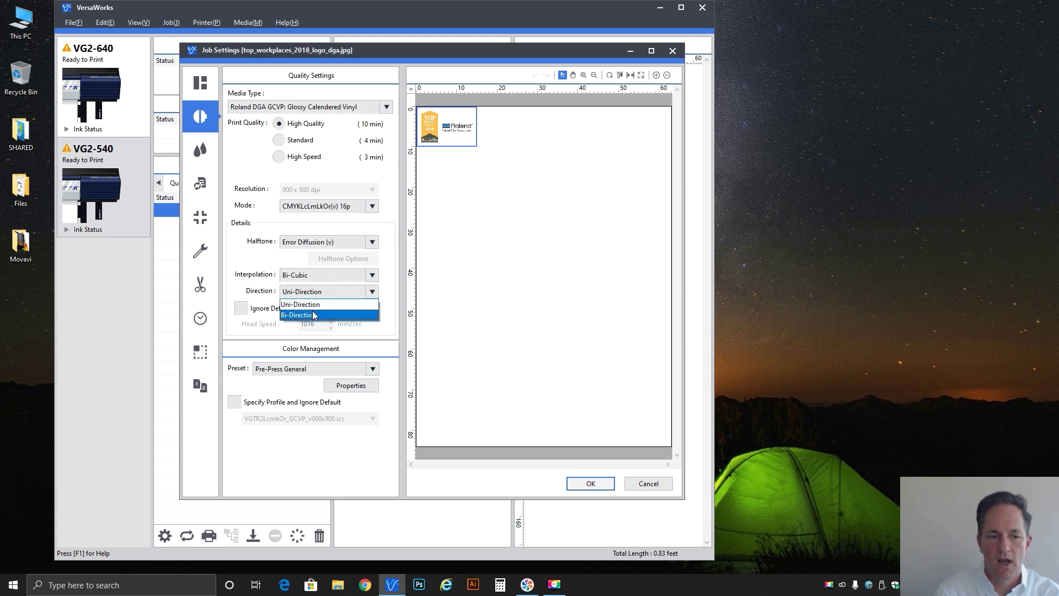
click(315, 312)
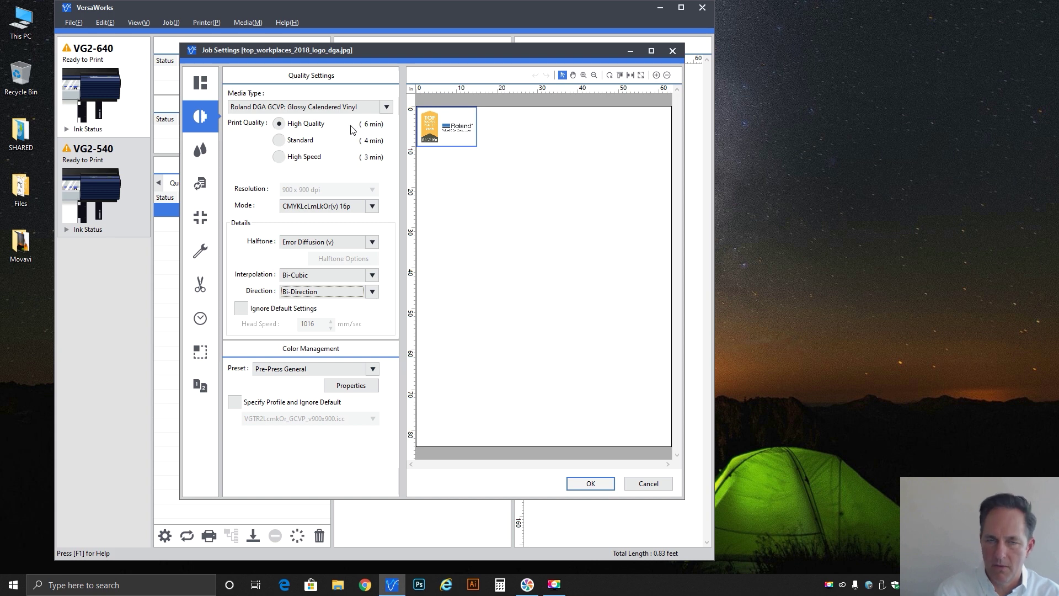
click(314, 141)
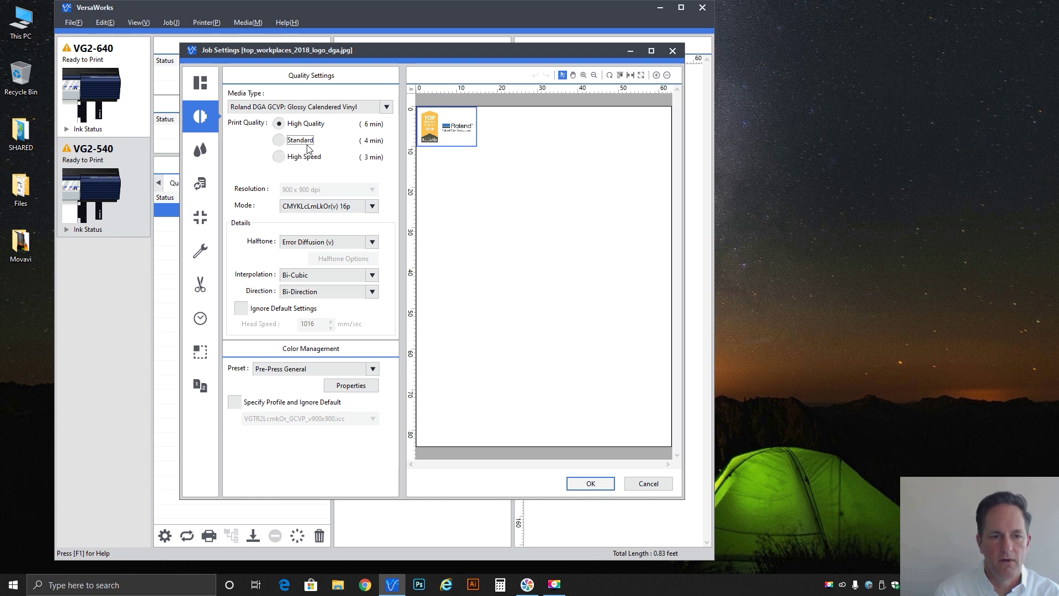
click(310, 291)
click(309, 309)
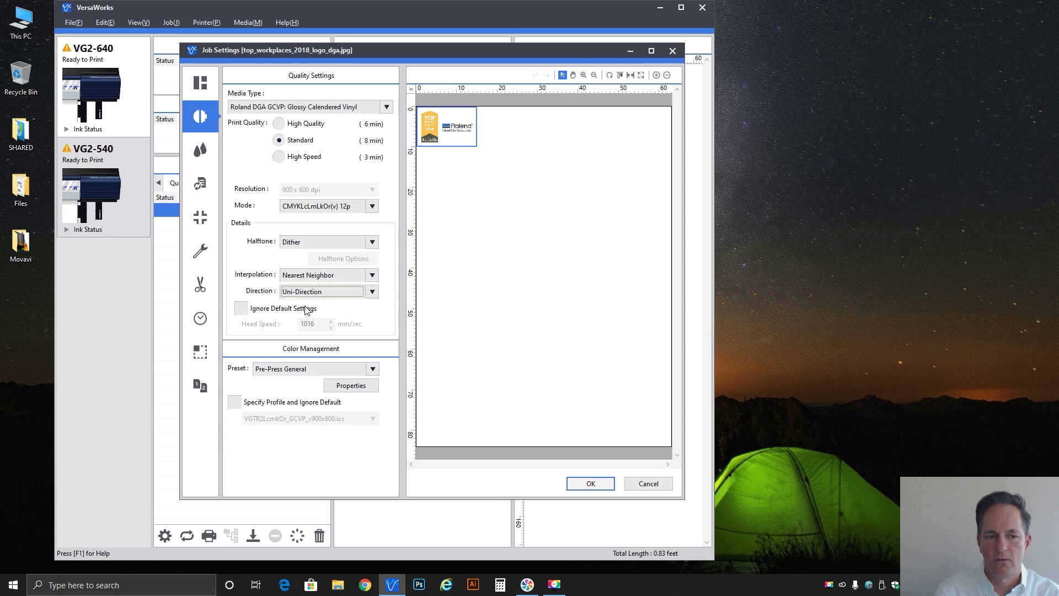
Step: Set Error Diffusion (v) halftone, Bi-Cubic interpolation and Bi-Direction printing
click(313, 244)
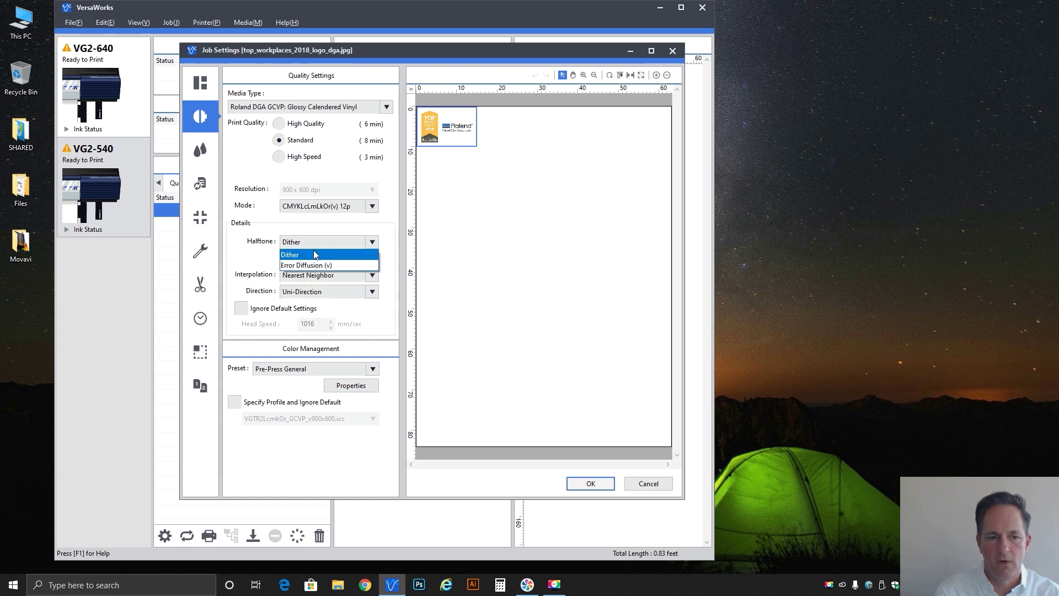
click(313, 261)
click(309, 274)
click(301, 307)
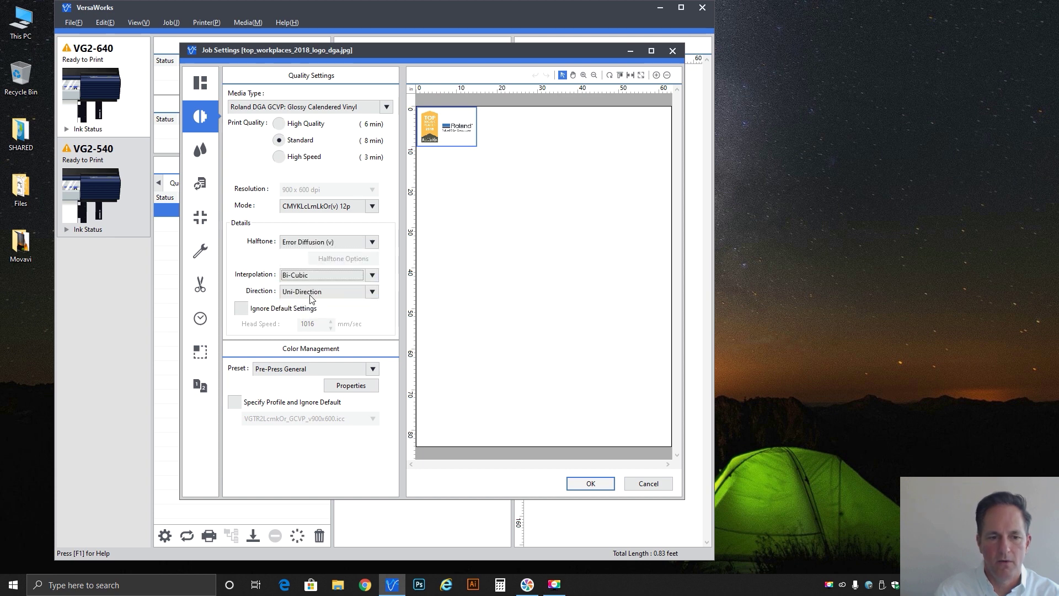
click(309, 291)
click(309, 310)
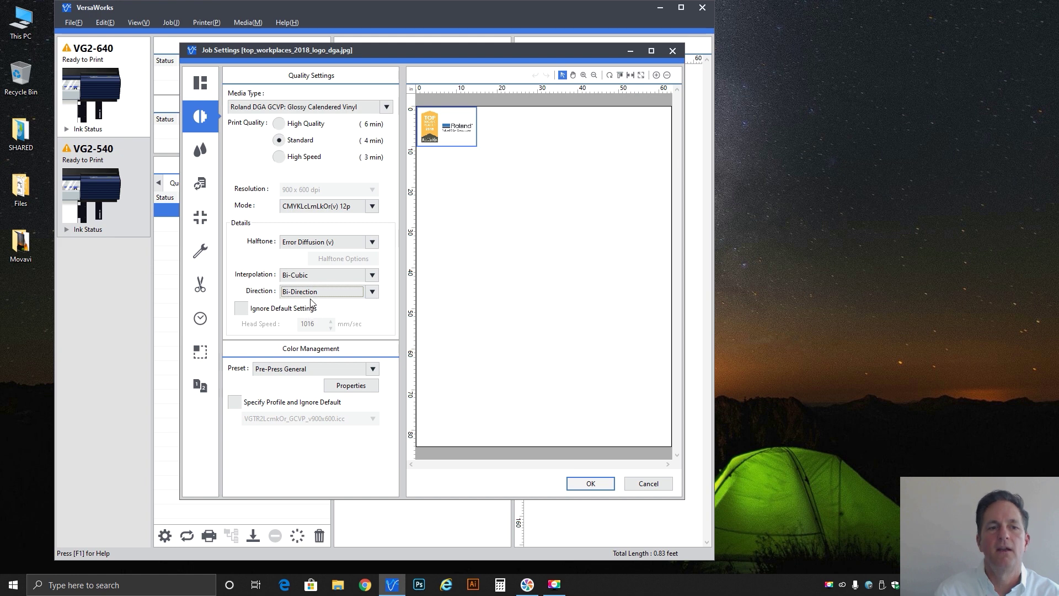
Step: Try the 10p ink mode, then settle on CMYKLcLmLkOr(v) 12p for a 4 min estimate
click(350, 207)
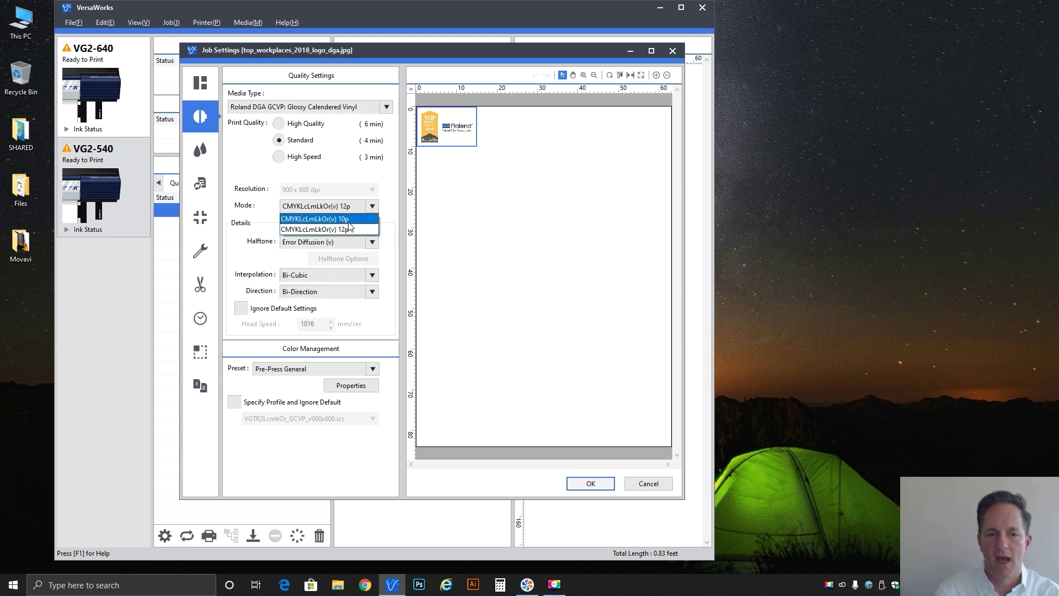
click(351, 215)
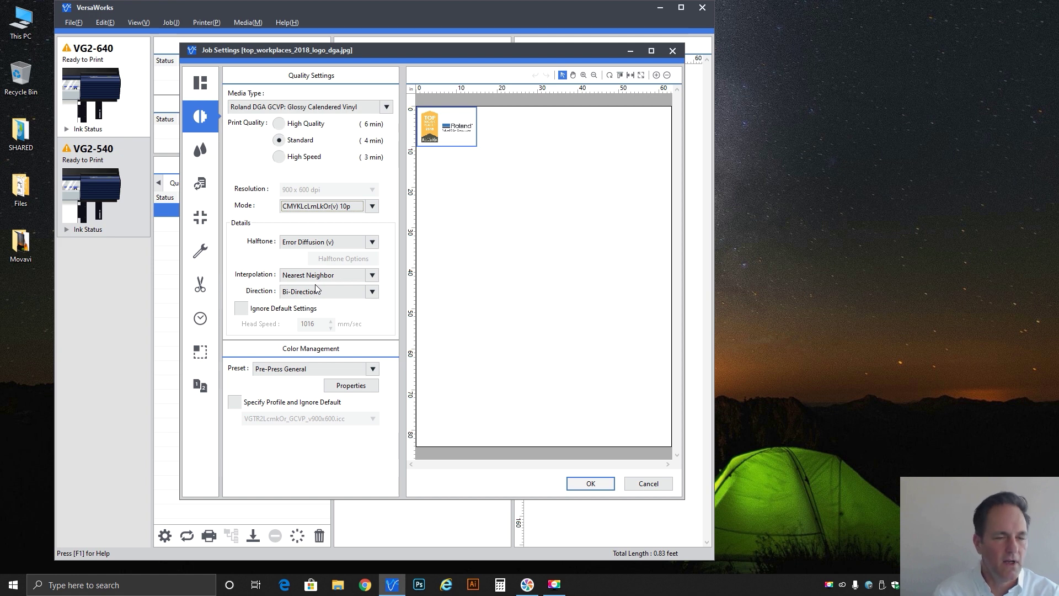
click(351, 208)
click(346, 224)
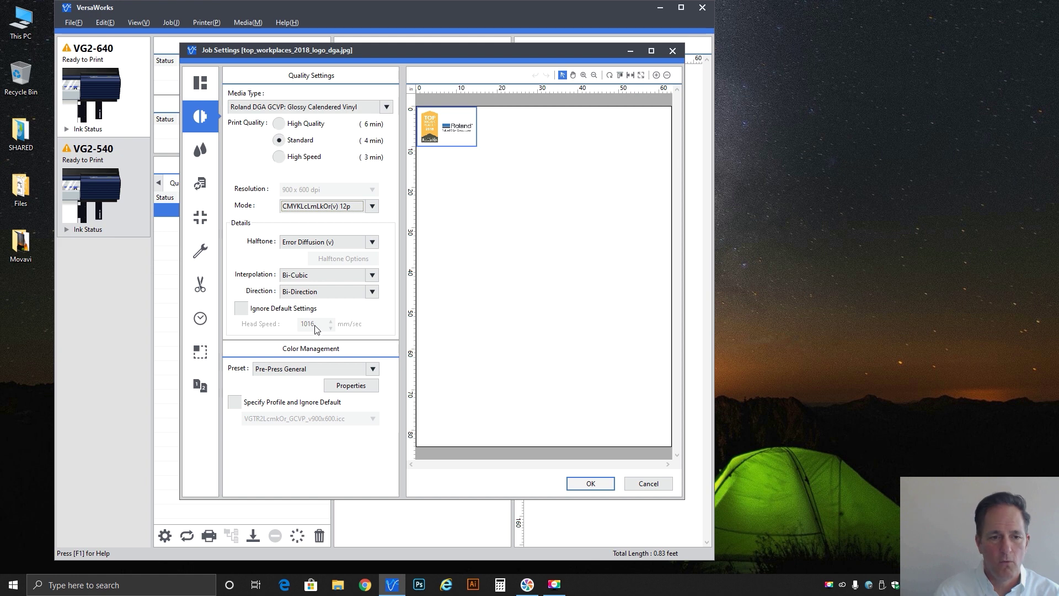
Step: Switch the media type from Glossy Calendered Vinyl to [8c] Generic Backlit
click(321, 107)
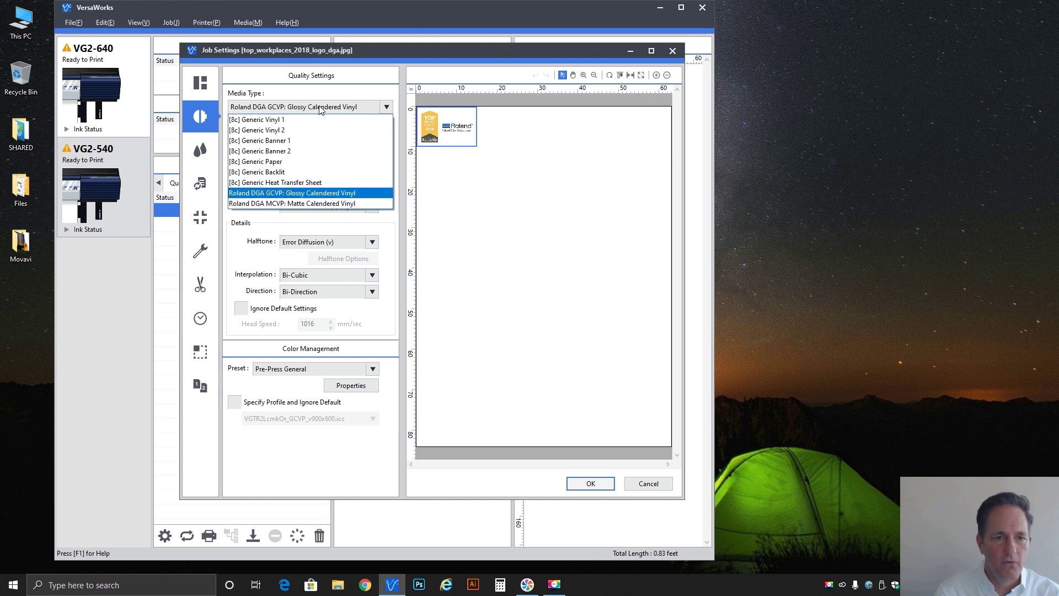
click(309, 193)
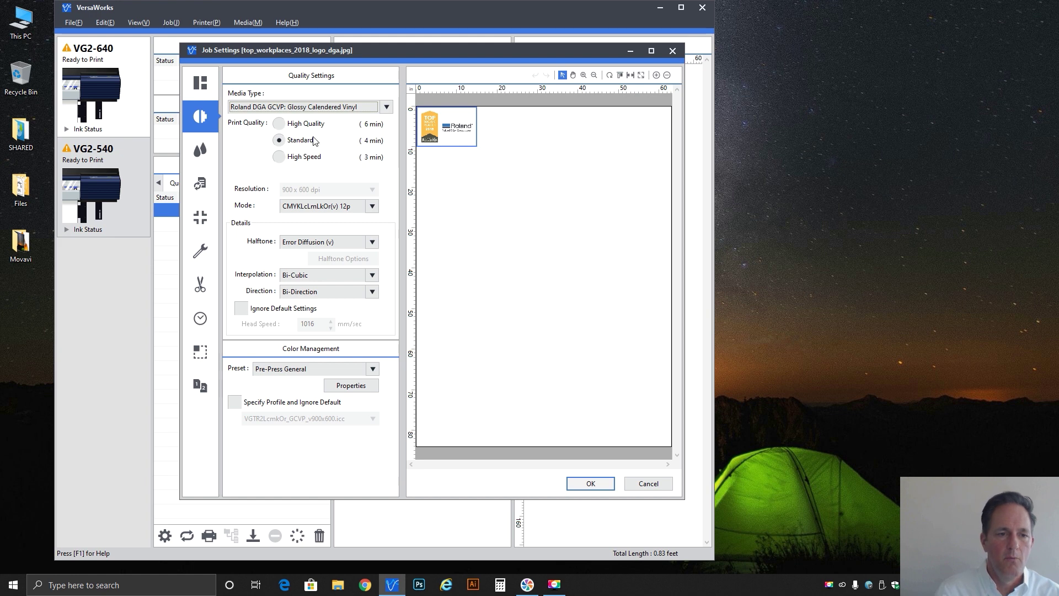
click(321, 108)
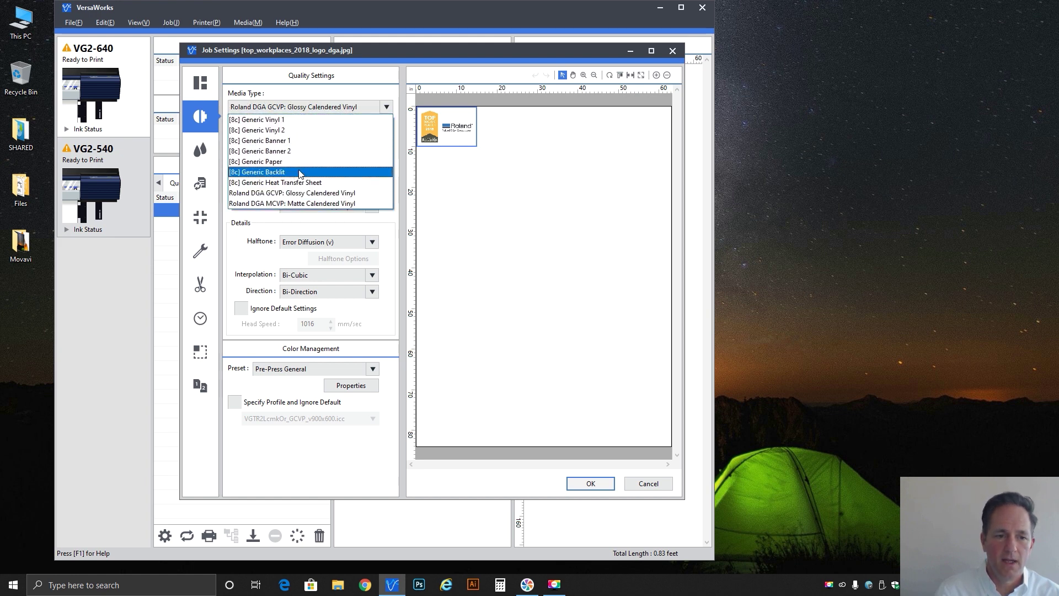
click(301, 167)
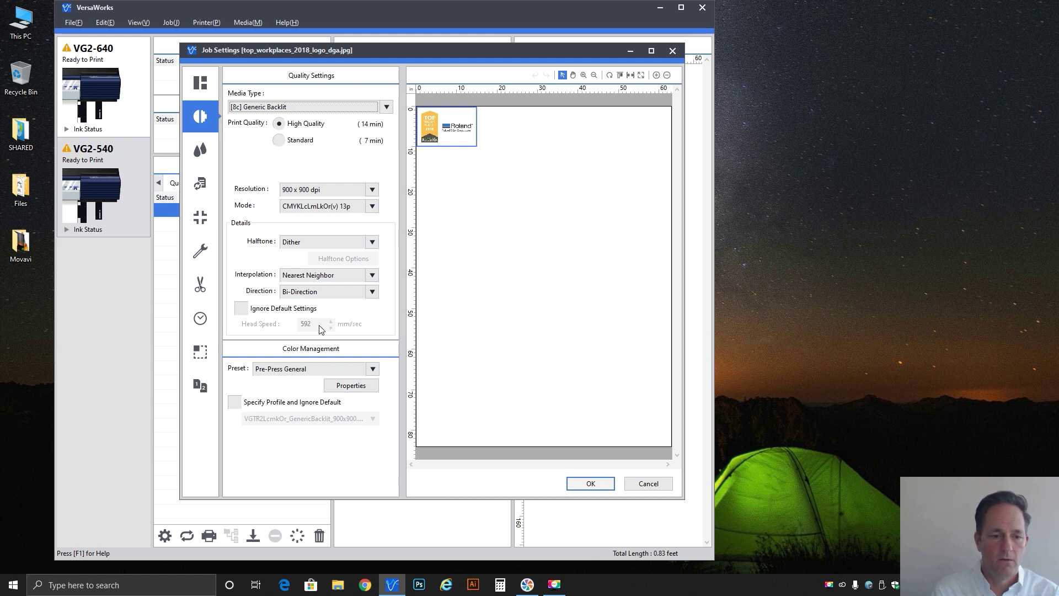
Step: Restore Roland DGA GCVP media, try a 500 head speed override, then revert to default 1016
click(329, 108)
click(329, 193)
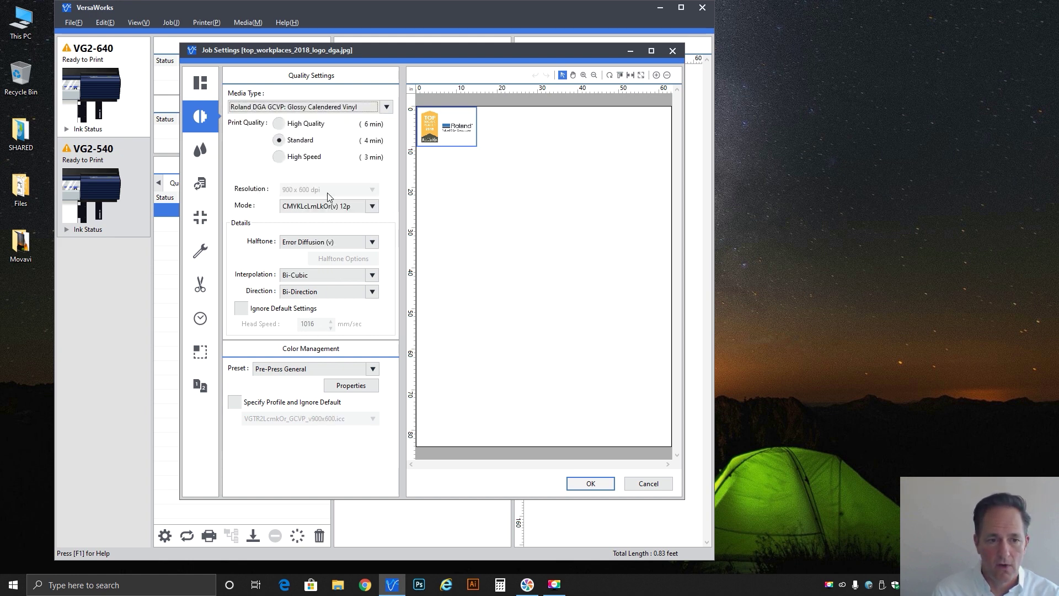
click(262, 309)
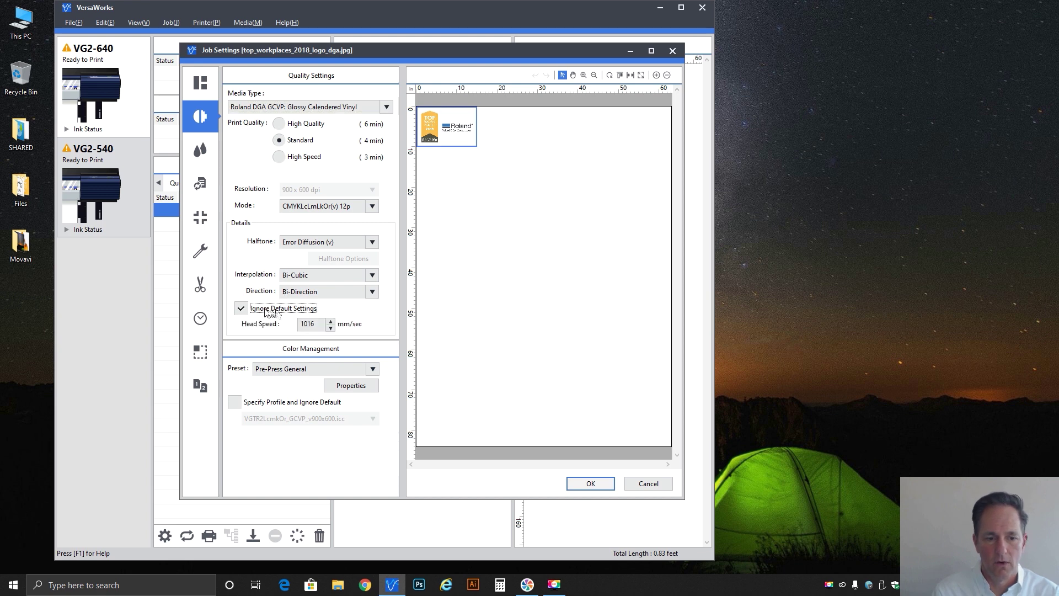
double_click(311, 324)
text(500)
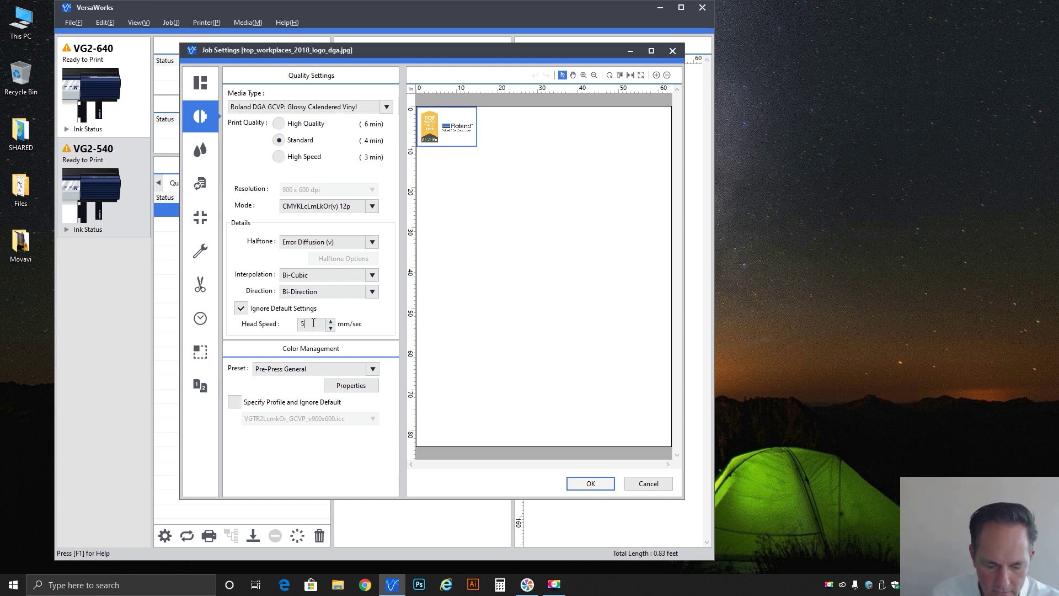
double_click(314, 324)
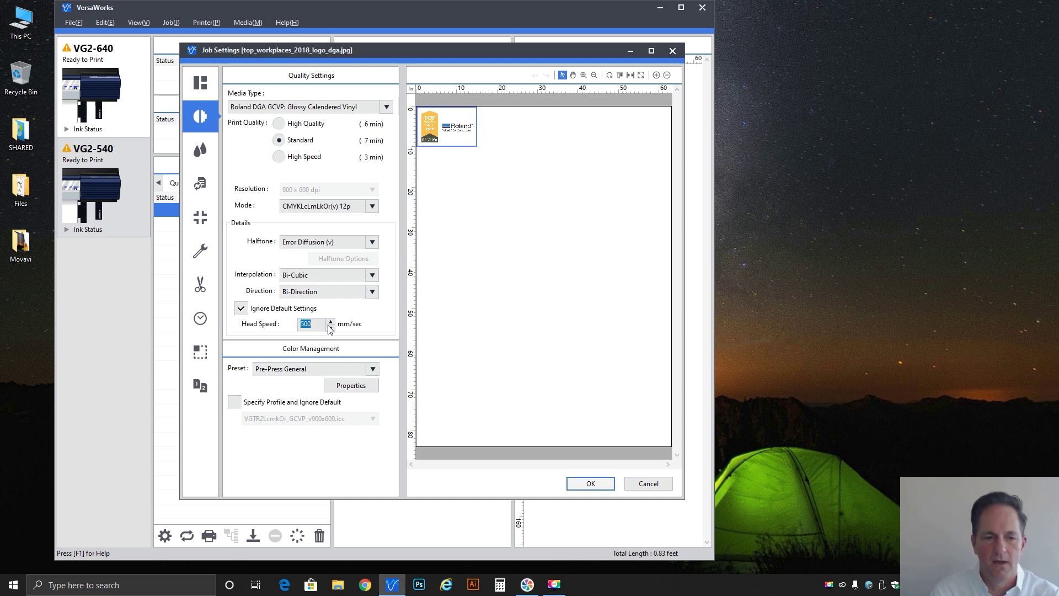
click(281, 311)
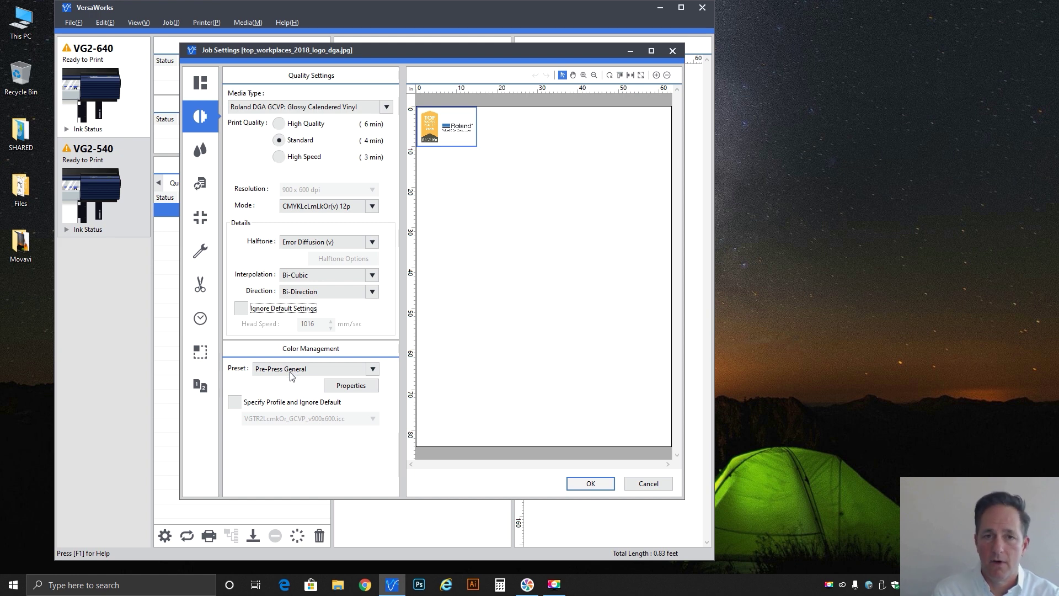
Step: Try the True Rich Color preset, then choose Sign&Display for colour management
click(292, 375)
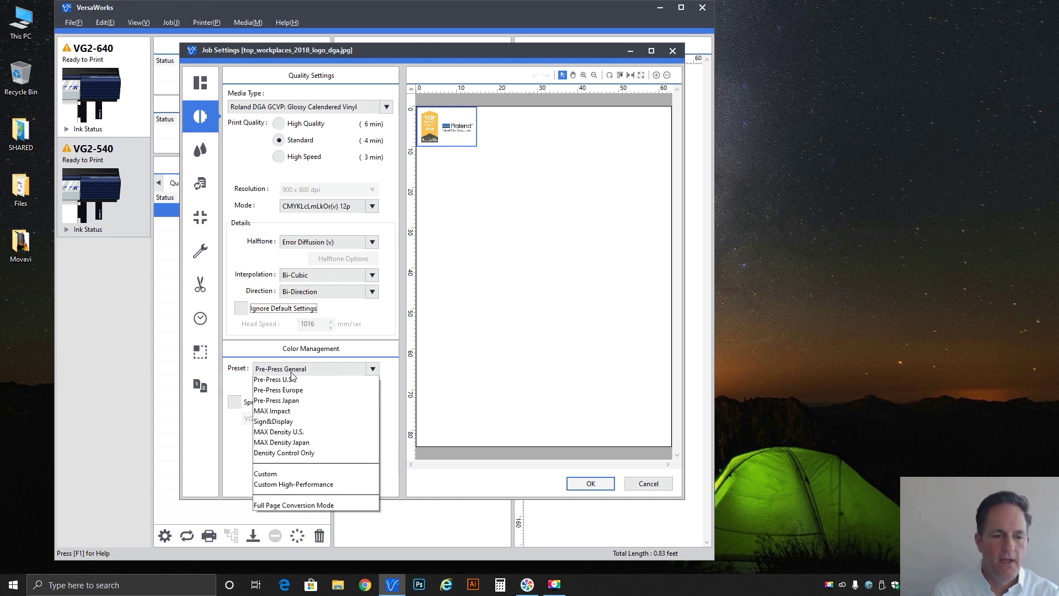
click(295, 379)
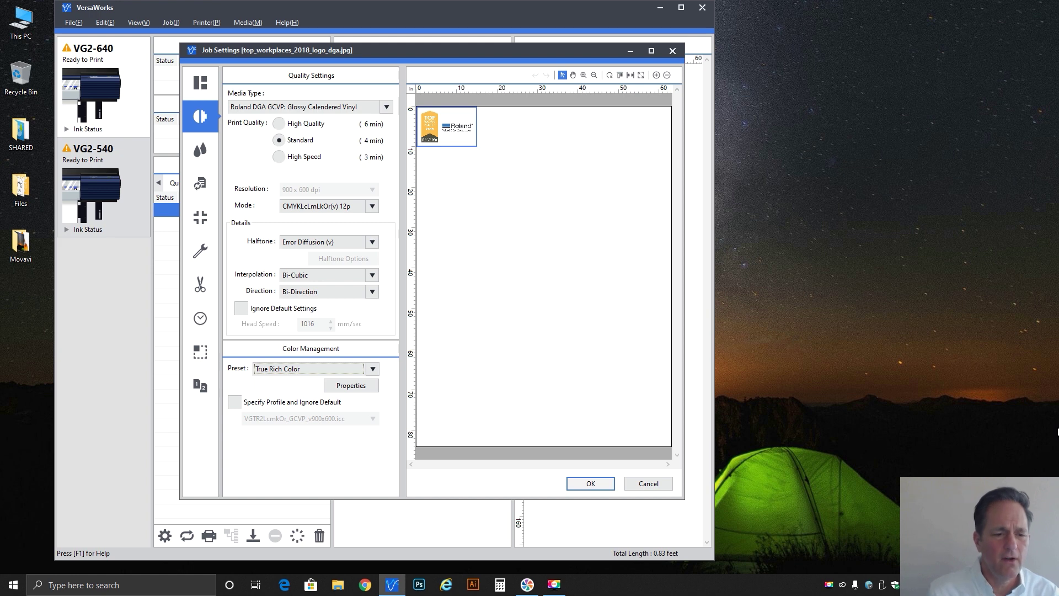
click(300, 371)
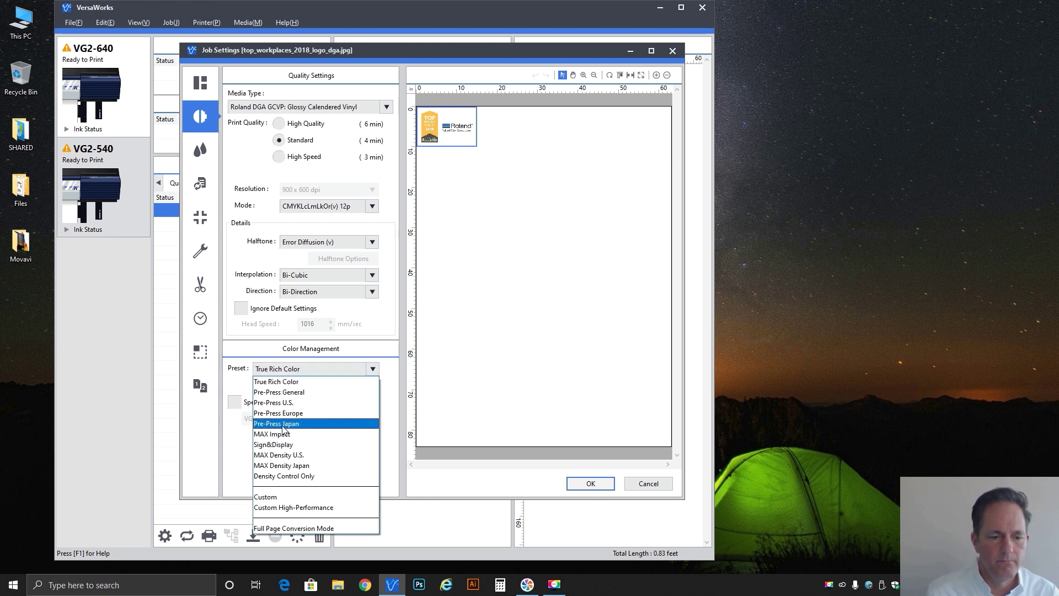
click(280, 444)
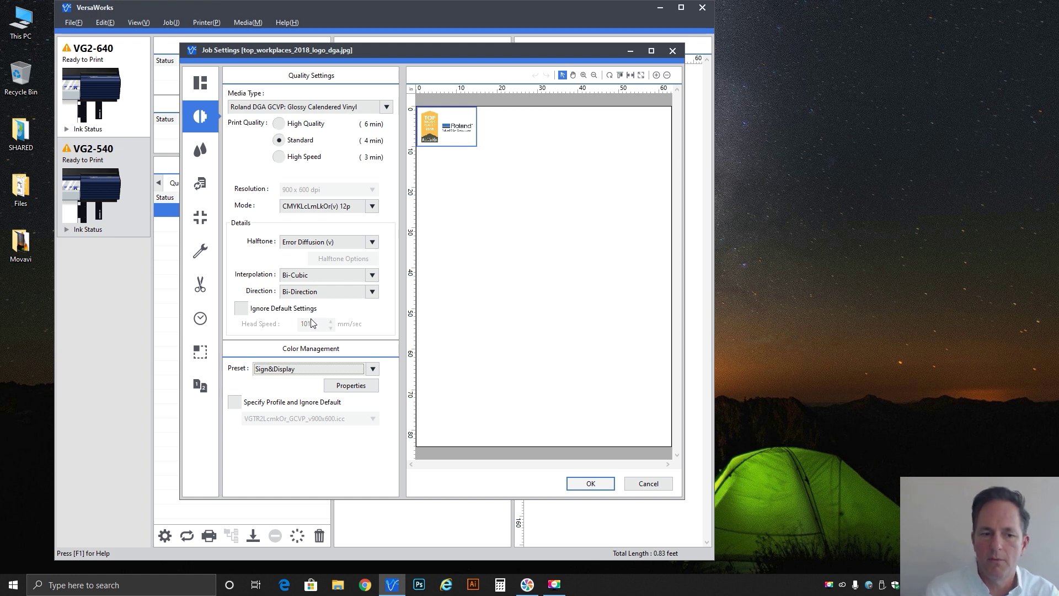
Step: Select the MAX Impact colour management preset and confirm it stays selected
click(310, 369)
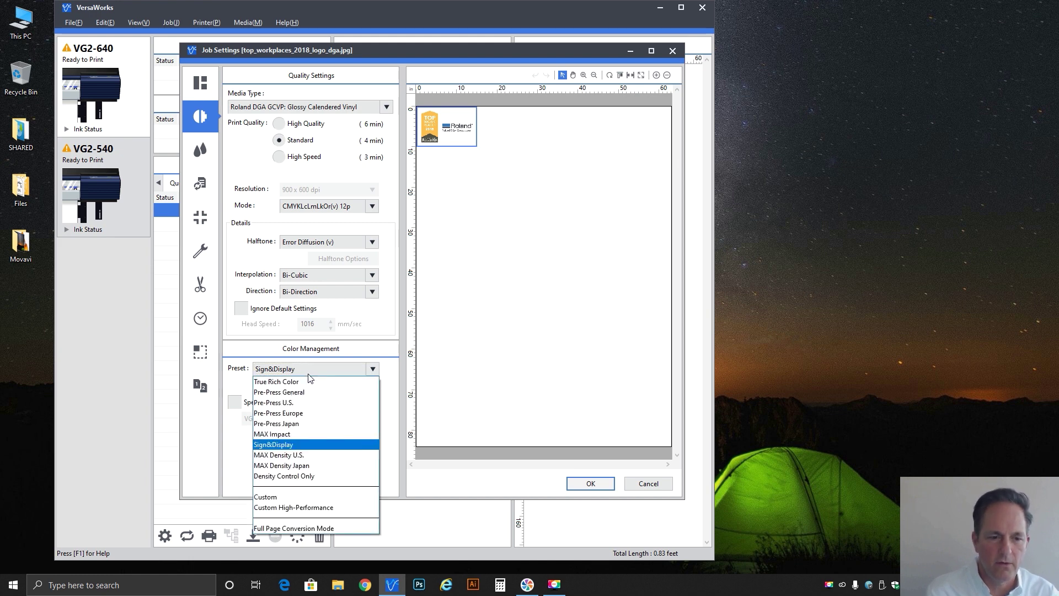
click(297, 434)
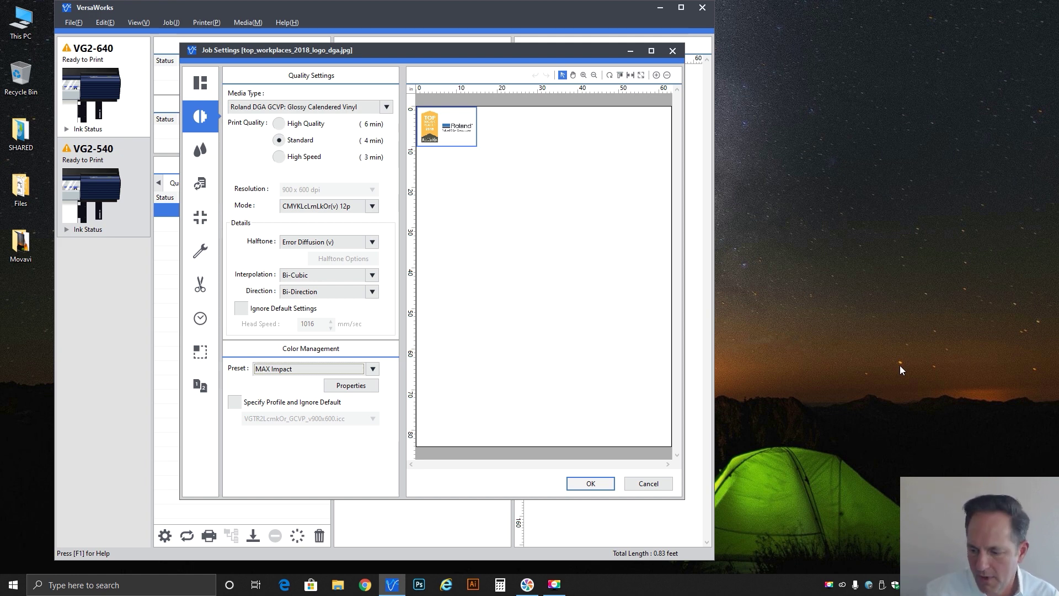
click(291, 373)
click(296, 373)
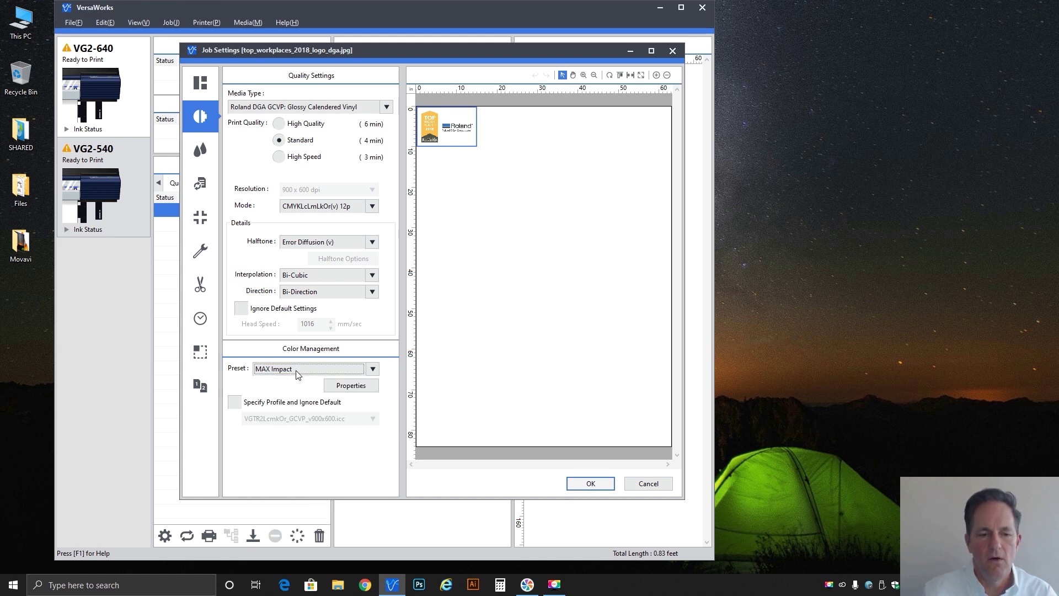